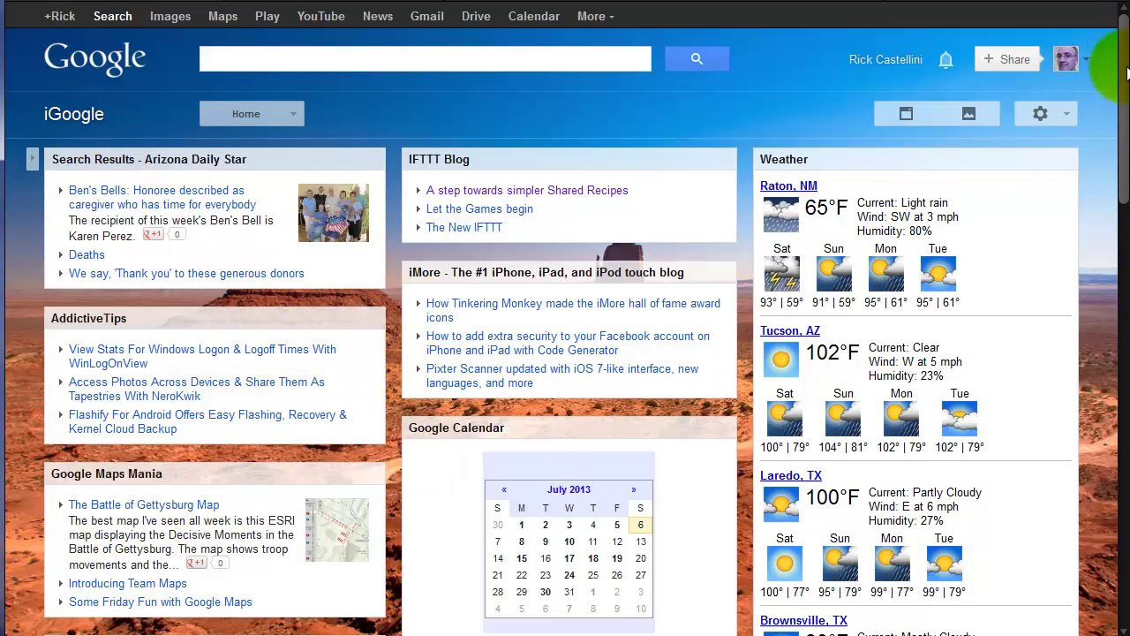
# Collapse the expanded The New IFTTT article and scroll back to the top
pyautogui.moveTo(1126, 73); pyautogui.dragTo(1071, 358)
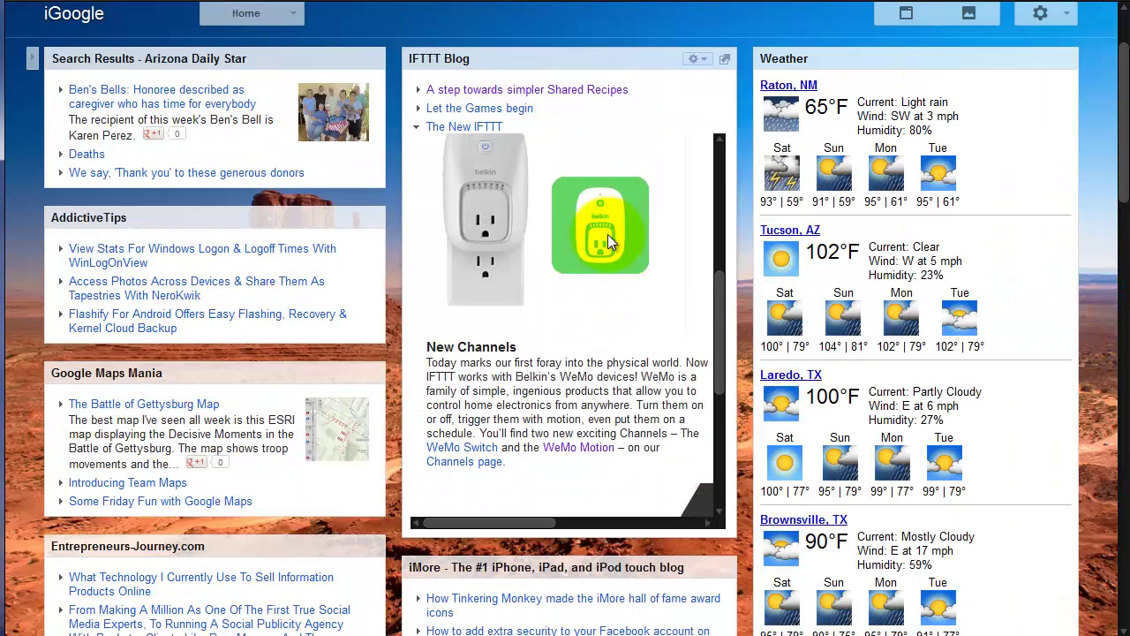
pyautogui.scroll(4, 613, 228)
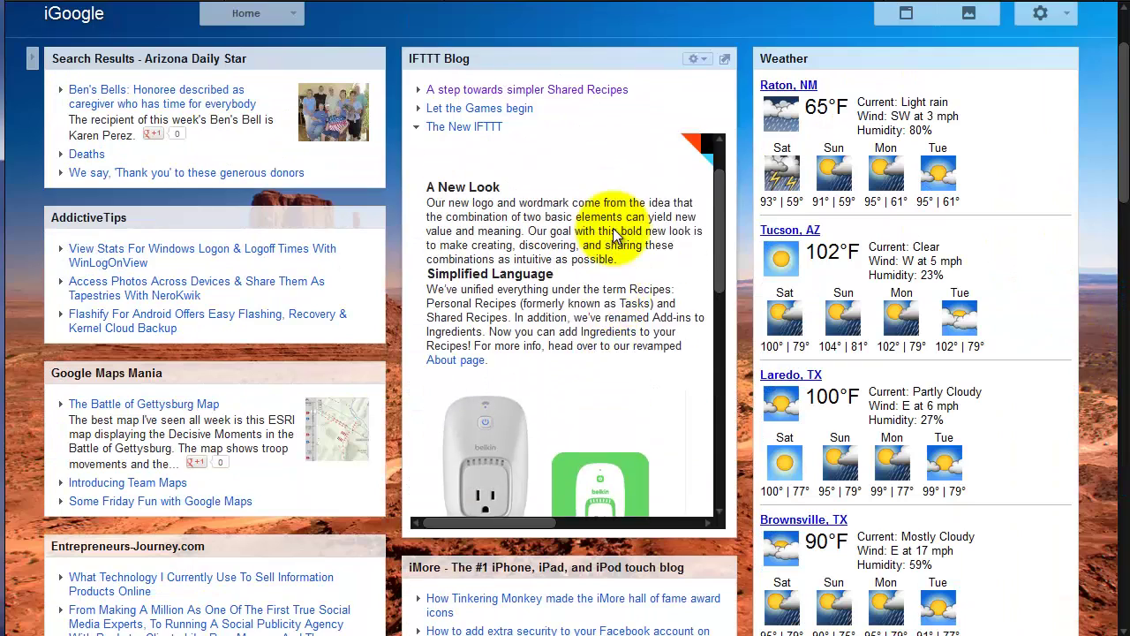
pyautogui.click(421, 128)
pyautogui.scroll(2, 429, 282)
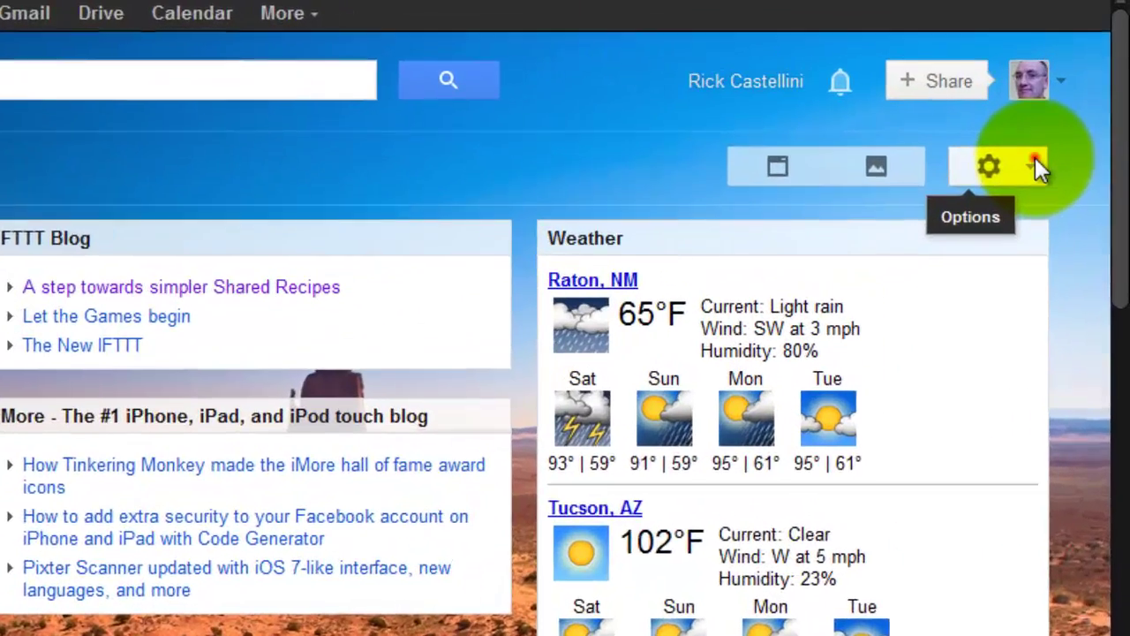
# Export the iGoogle page settings and save them to disk as iGoogle-settings.xml
pyautogui.click(1065, 108)
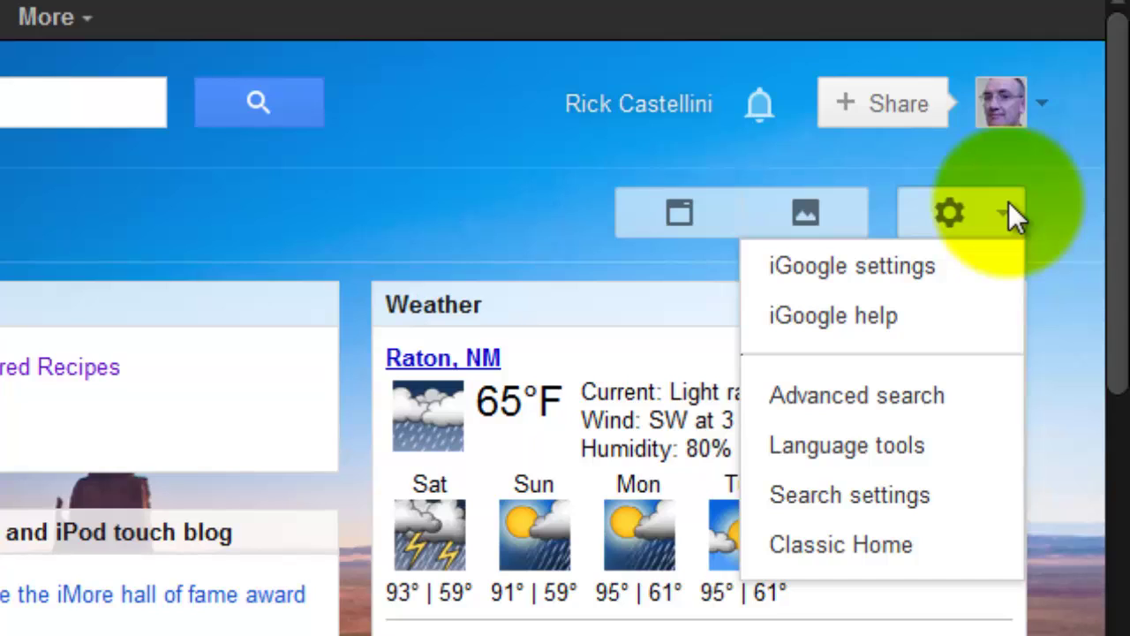
pyautogui.click(917, 268)
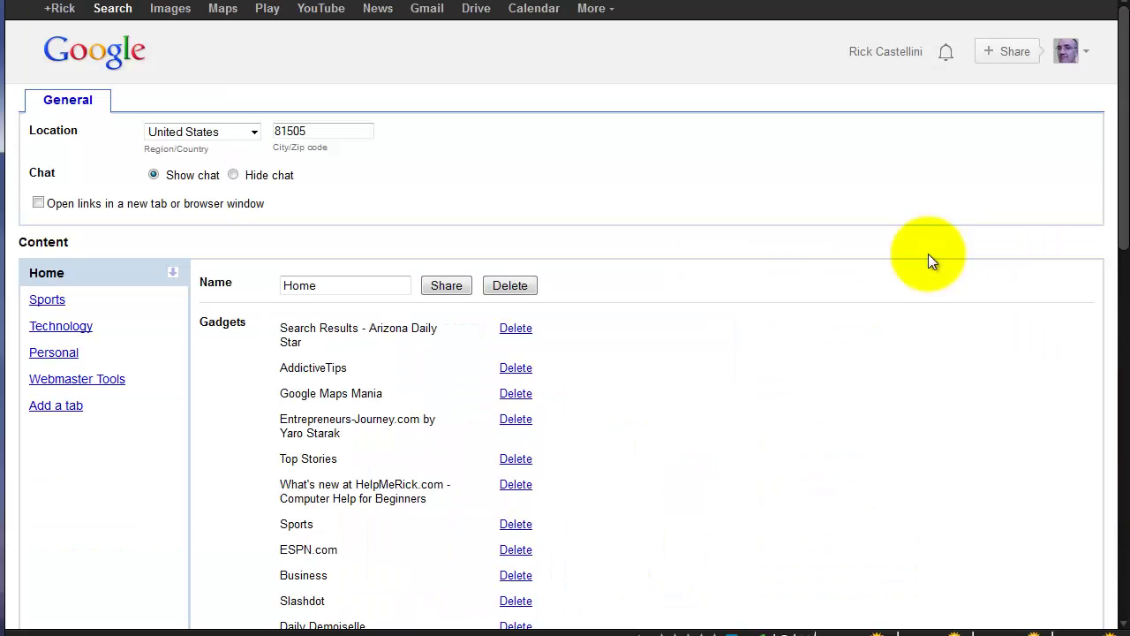
pyautogui.scroll(-1, 928, 261)
pyautogui.scroll(-10, 928, 262)
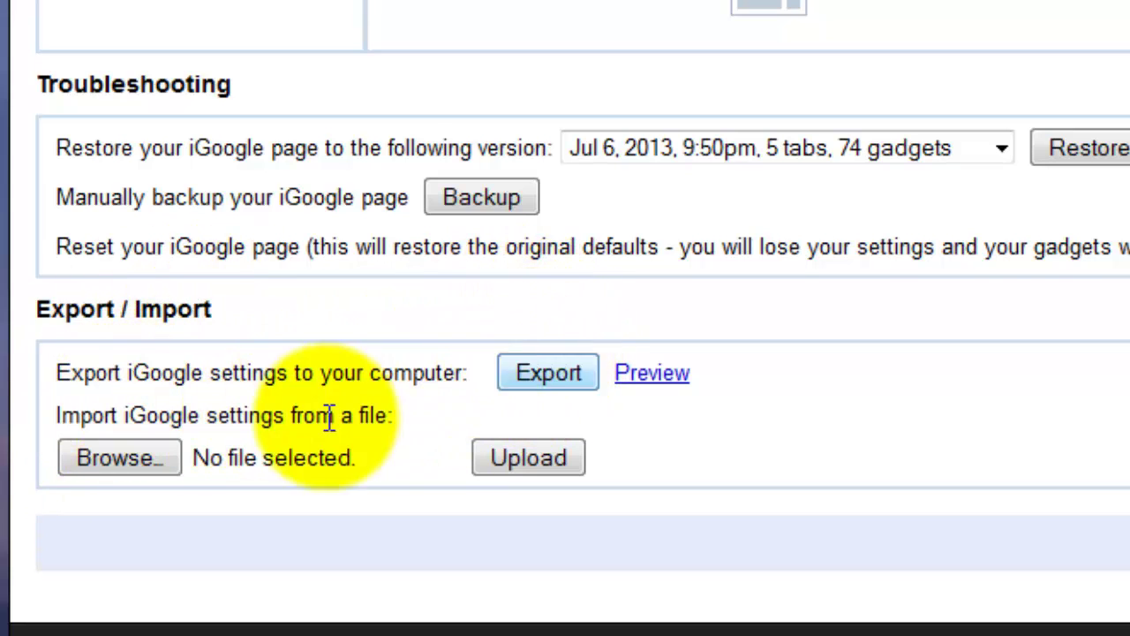
pyautogui.click(548, 380)
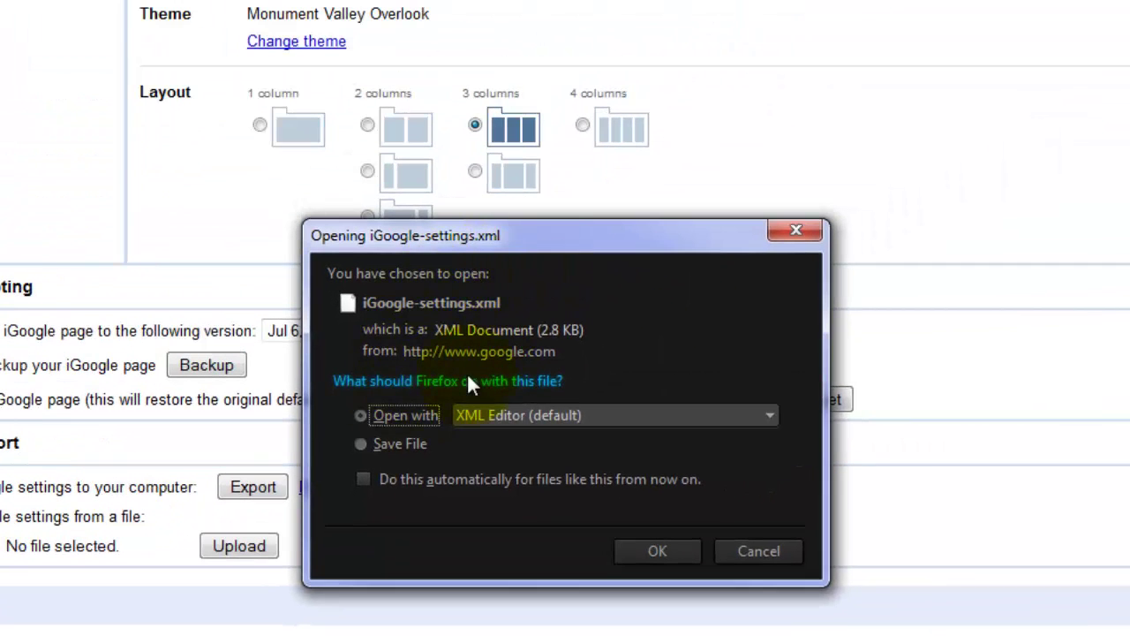
pyautogui.click(369, 444)
pyautogui.click(656, 550)
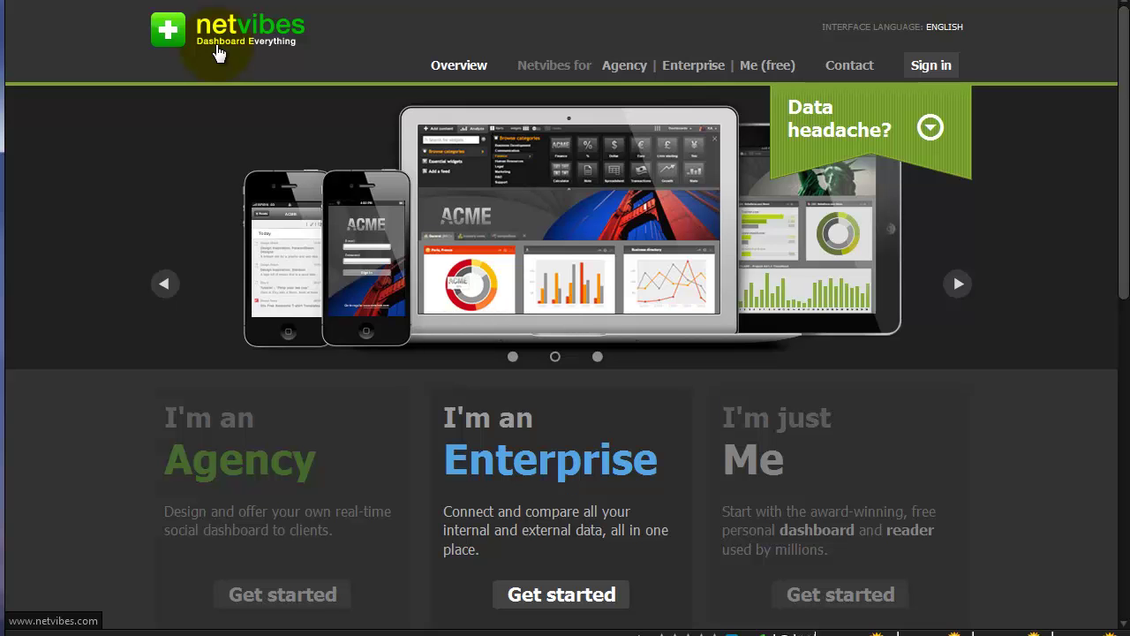
pyautogui.scroll(-2, 512, 289)
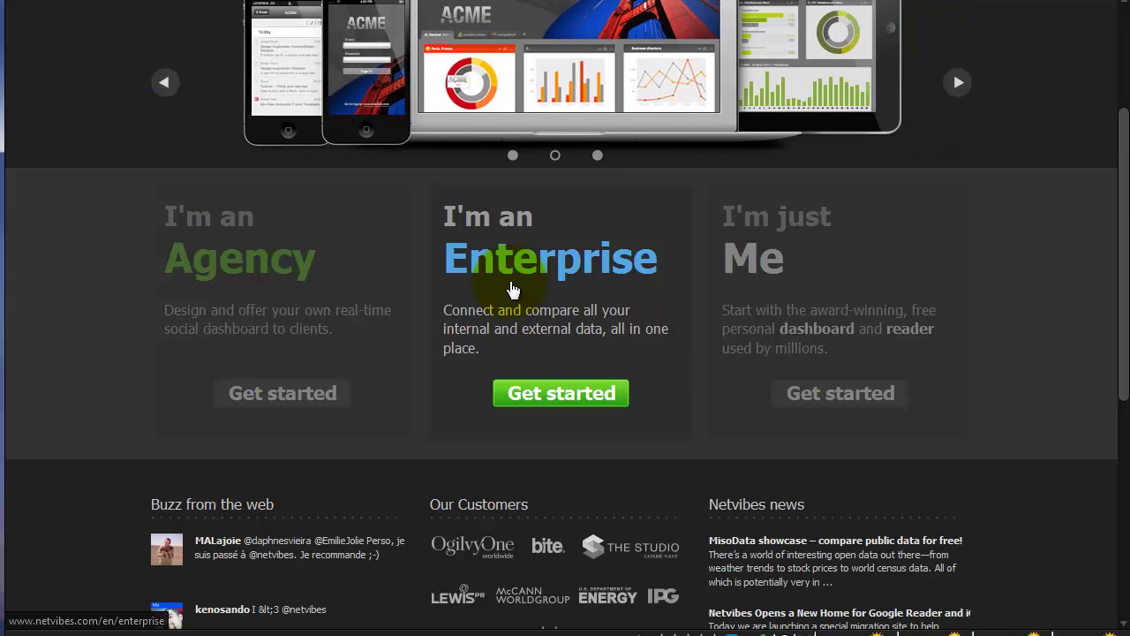
pyautogui.scroll(2, 512, 289)
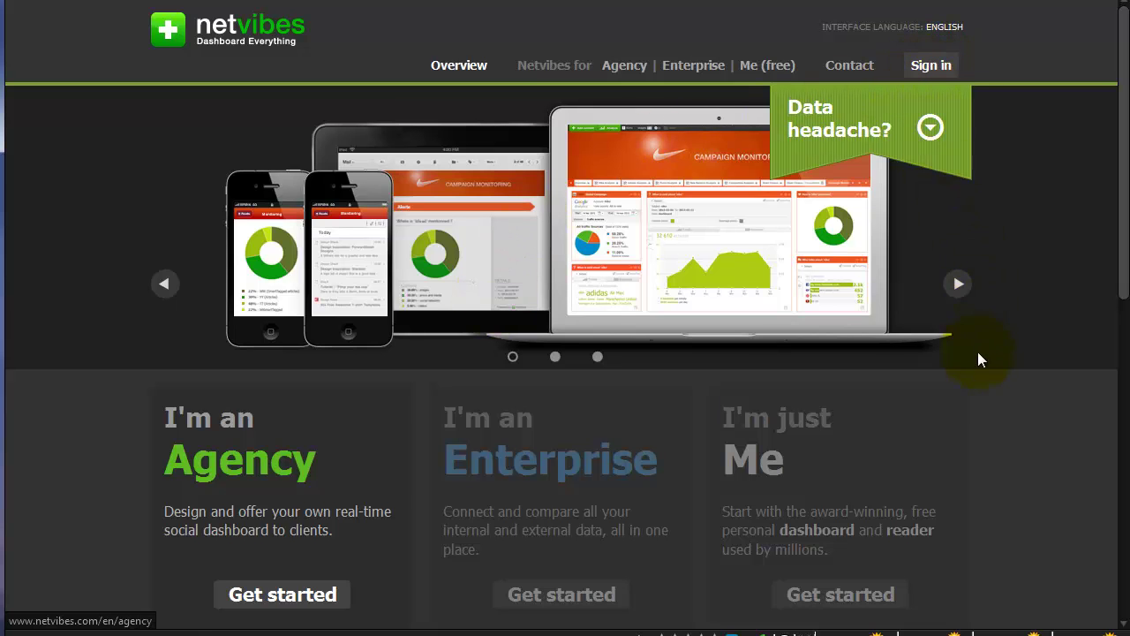
pyautogui.scroll(-2, 983, 354)
pyautogui.scroll(-1, 982, 354)
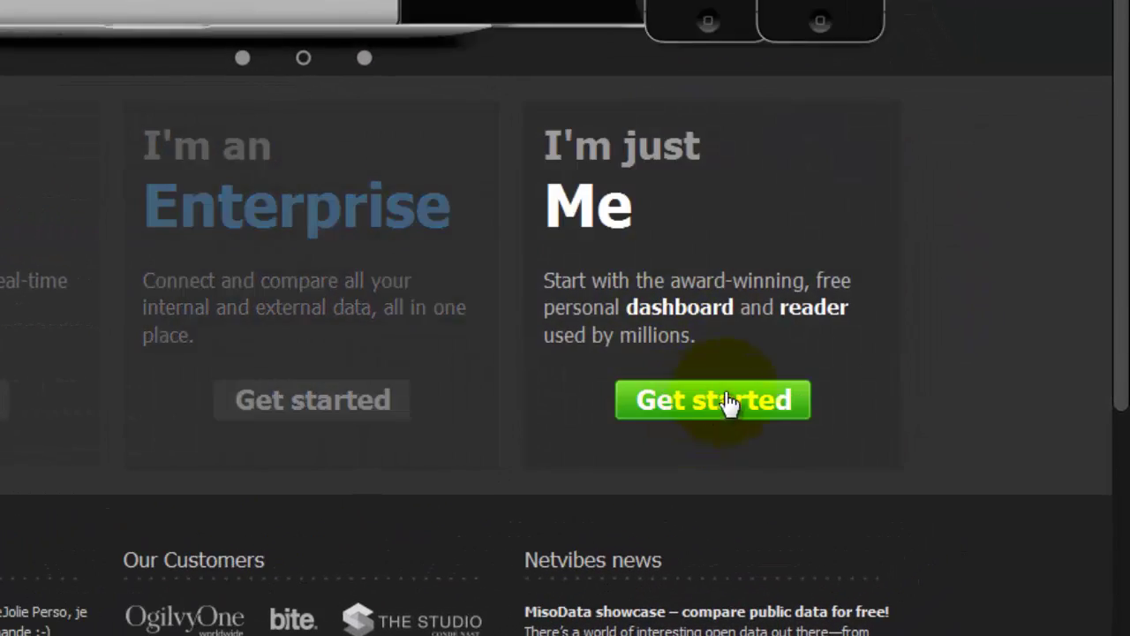
# Create a free Basic dashboard through the 'I'm just Me' option
pyautogui.click(730, 397)
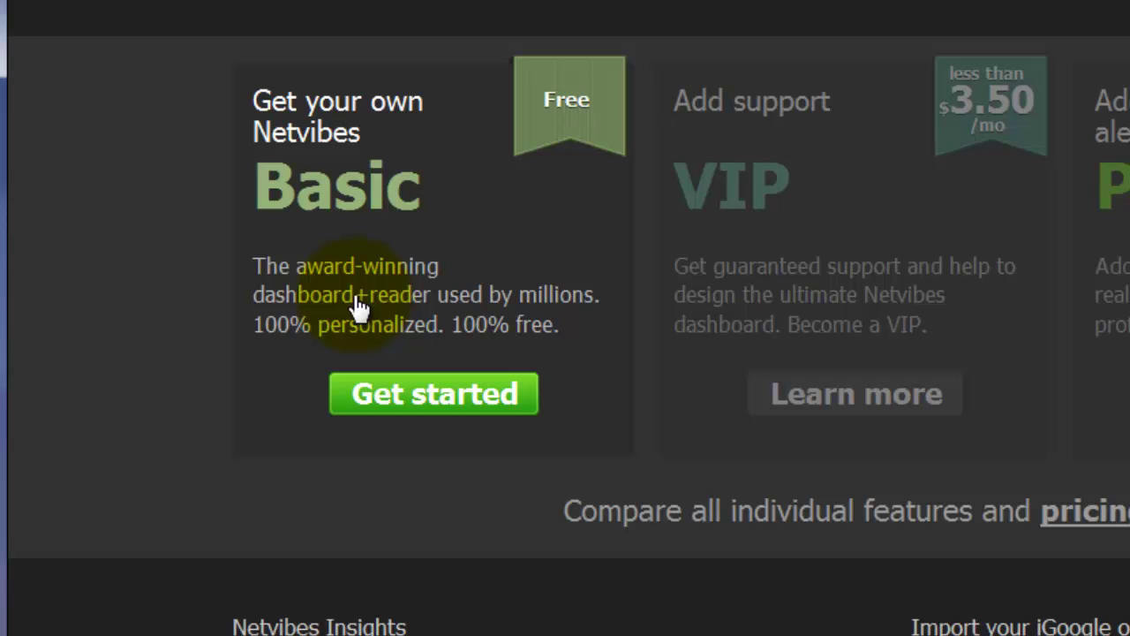
pyautogui.click(415, 393)
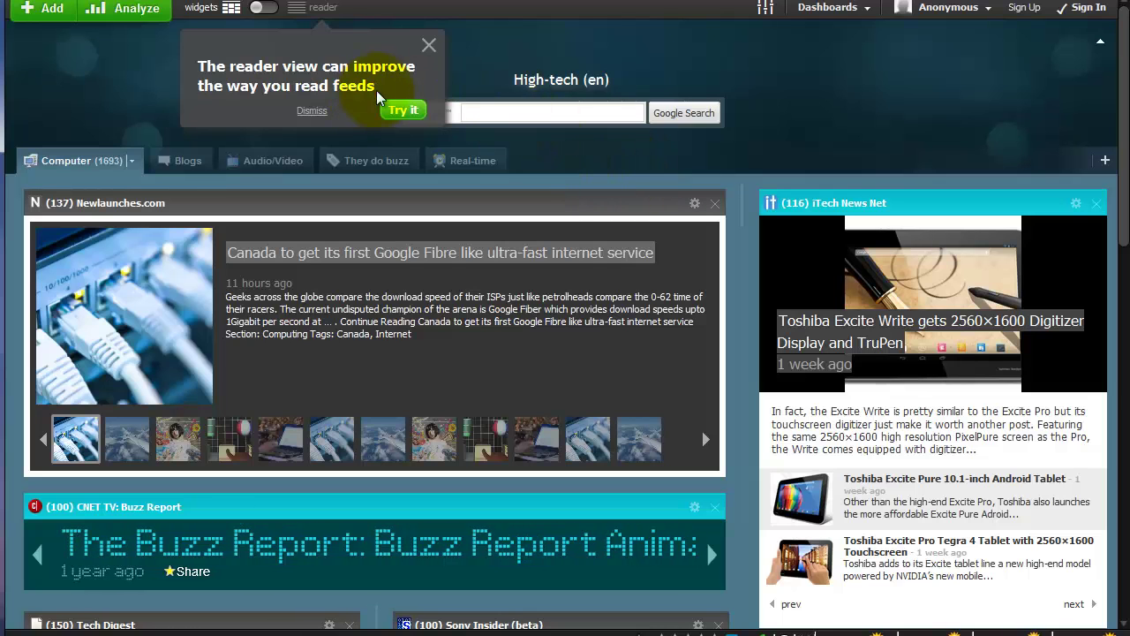
# Dismiss the reader view tip and sign up for a Netvibes account
pyautogui.click(429, 46)
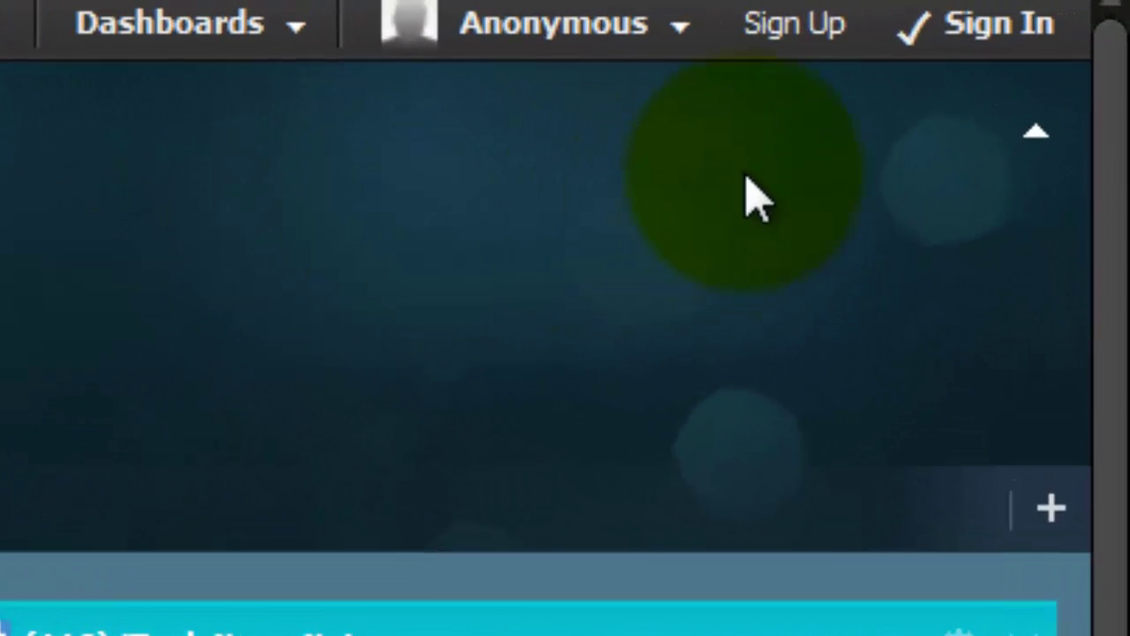
pyautogui.click(800, 52)
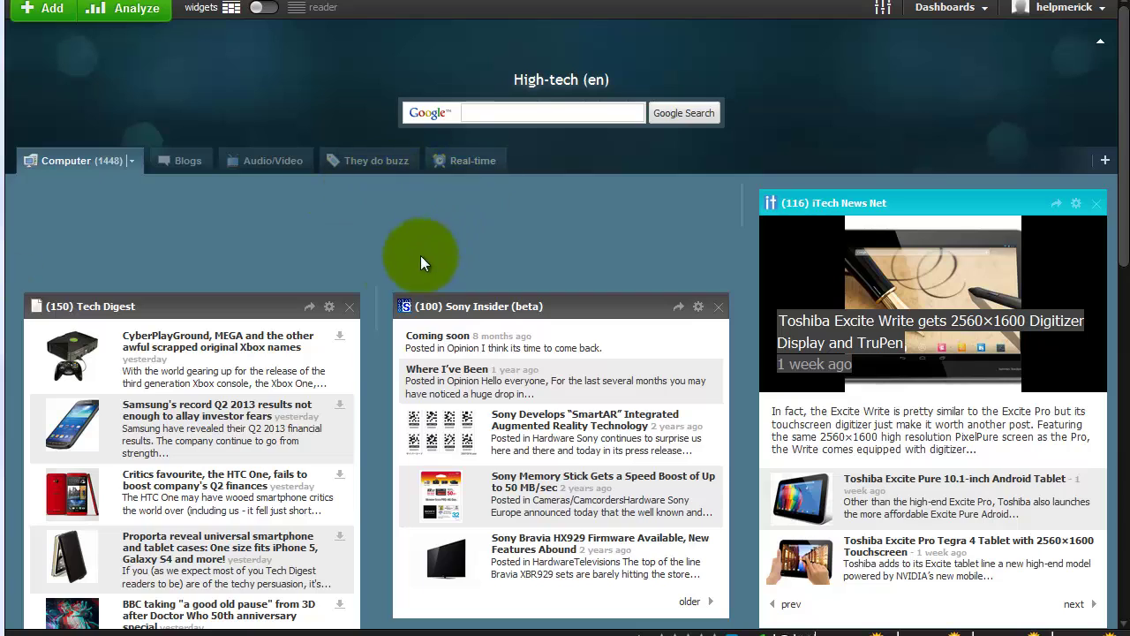
# Delete the Tech Digest, CNN.com - Technology, AVING WORLD and Sony Insider widgets
pyautogui.click(349, 306)
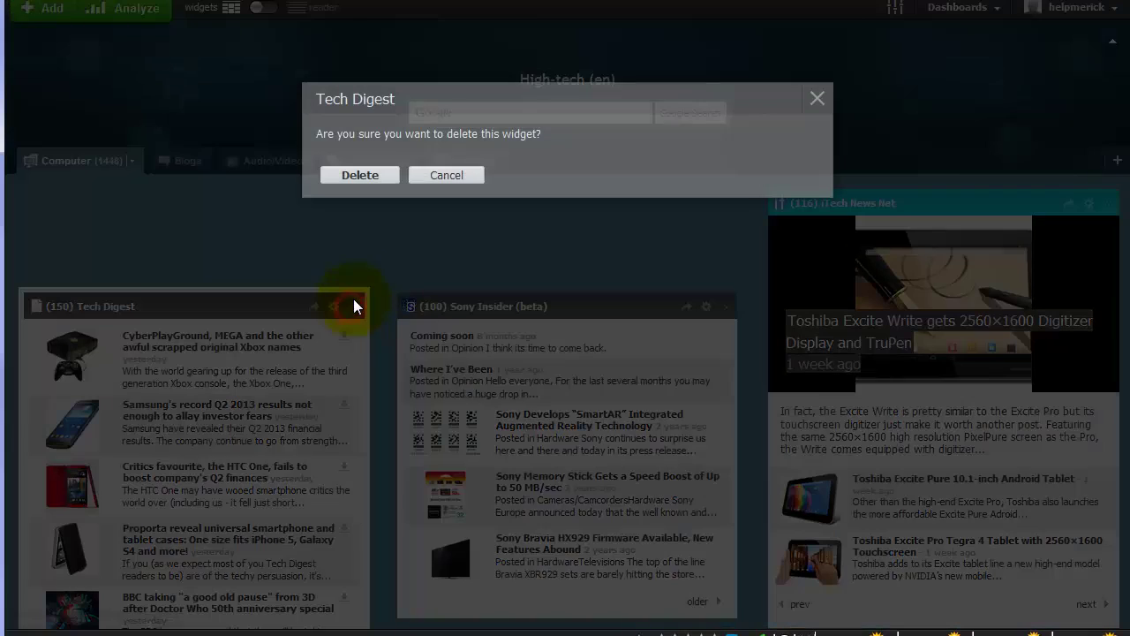
pyautogui.click(372, 176)
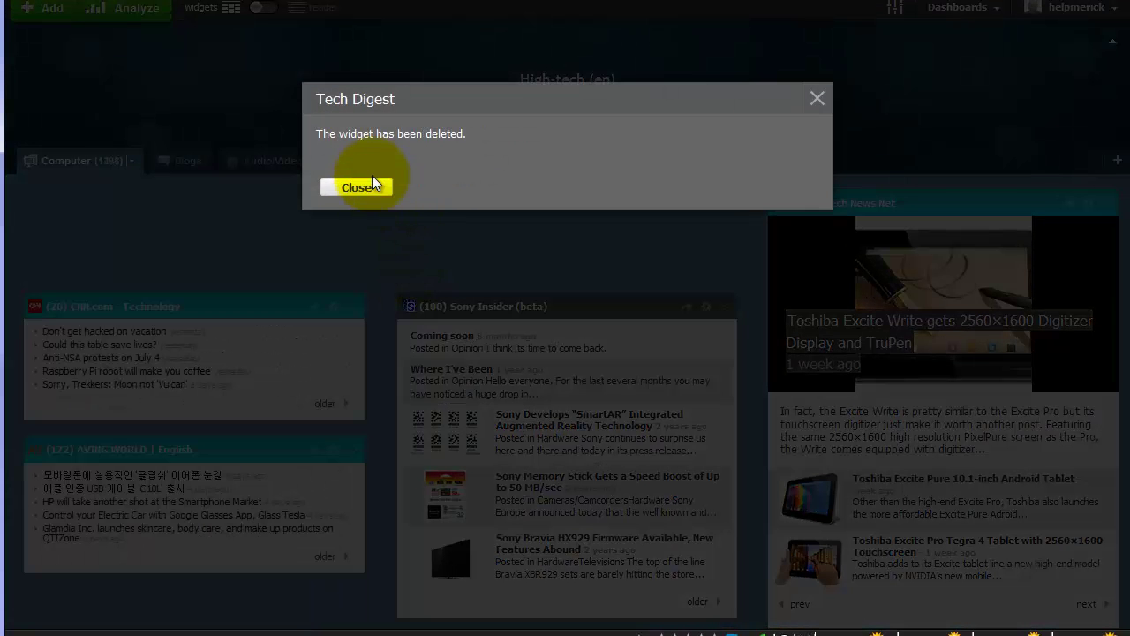
pyautogui.click(372, 181)
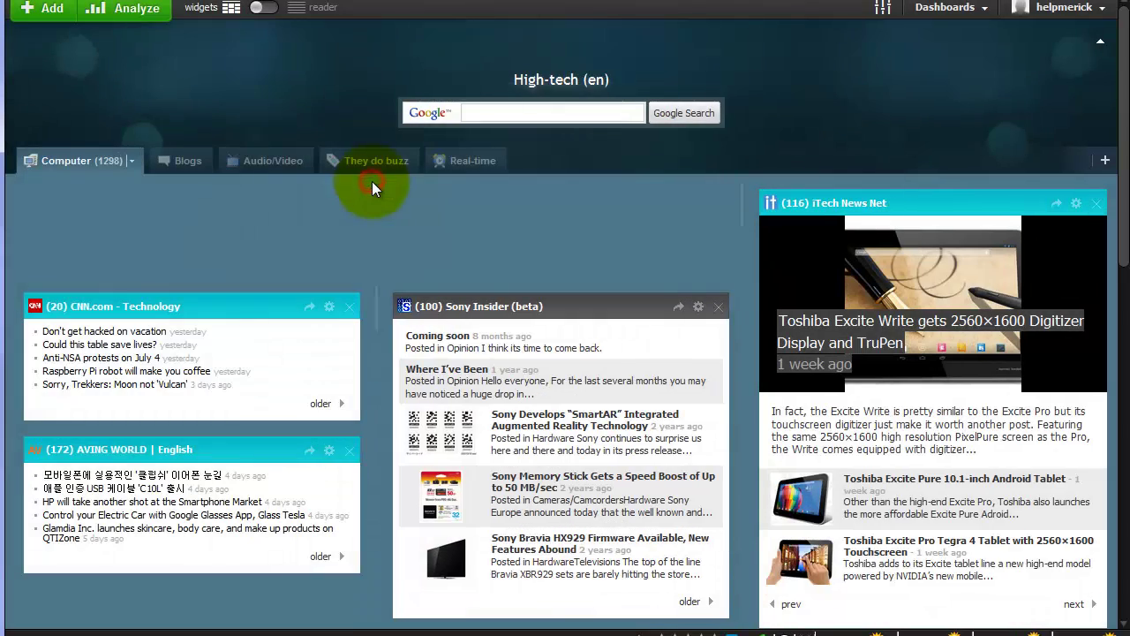
pyautogui.click(351, 306)
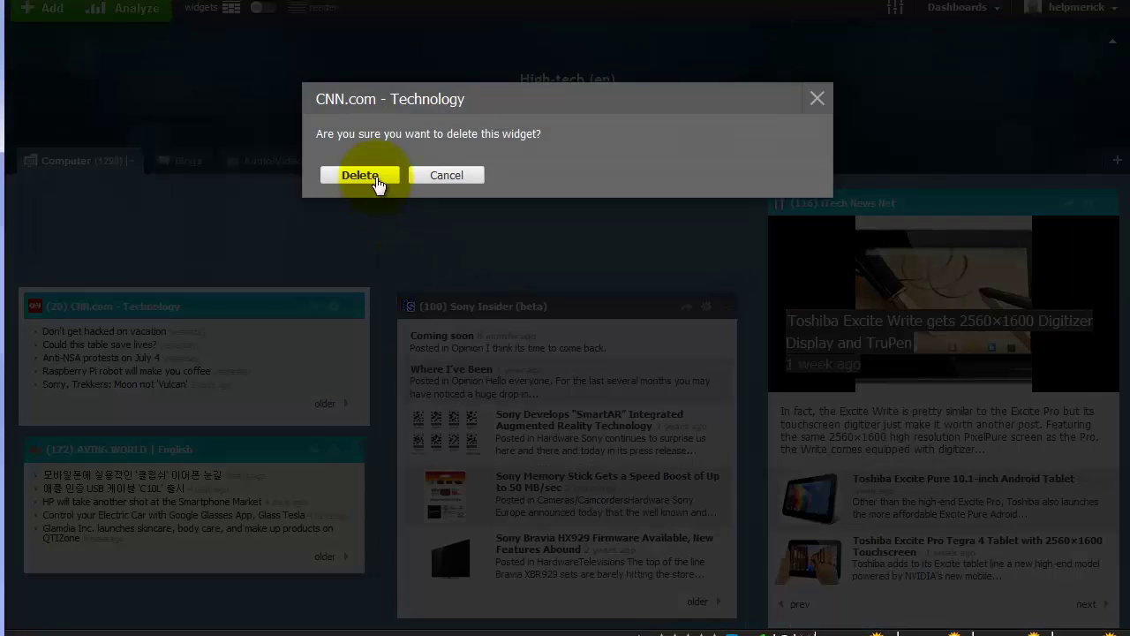
pyautogui.click(370, 174)
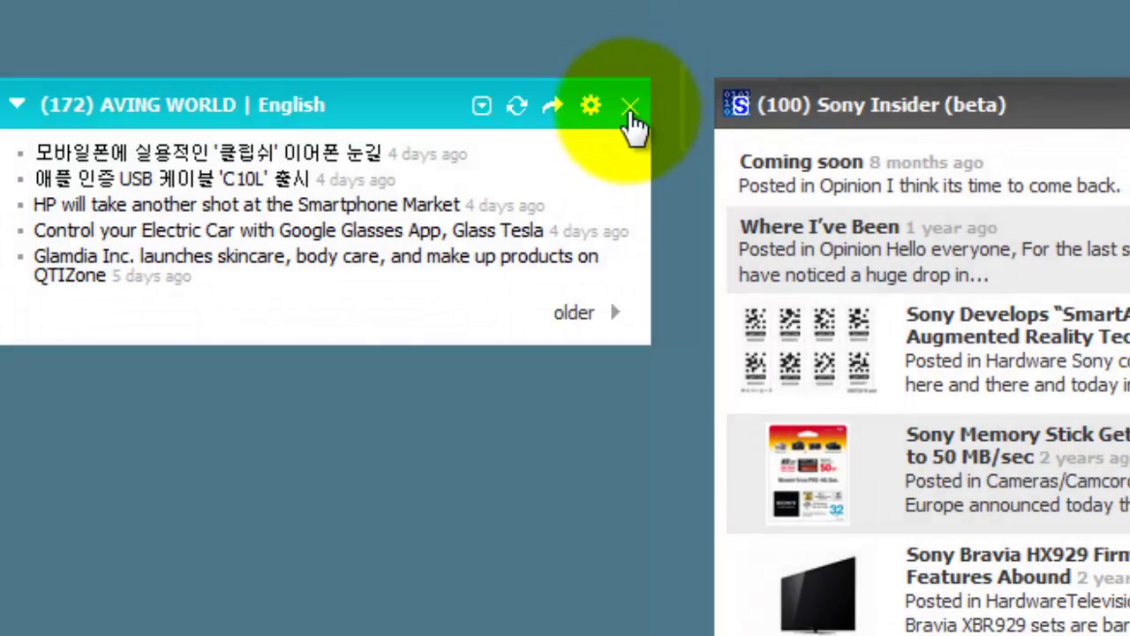
pyautogui.click(630, 108)
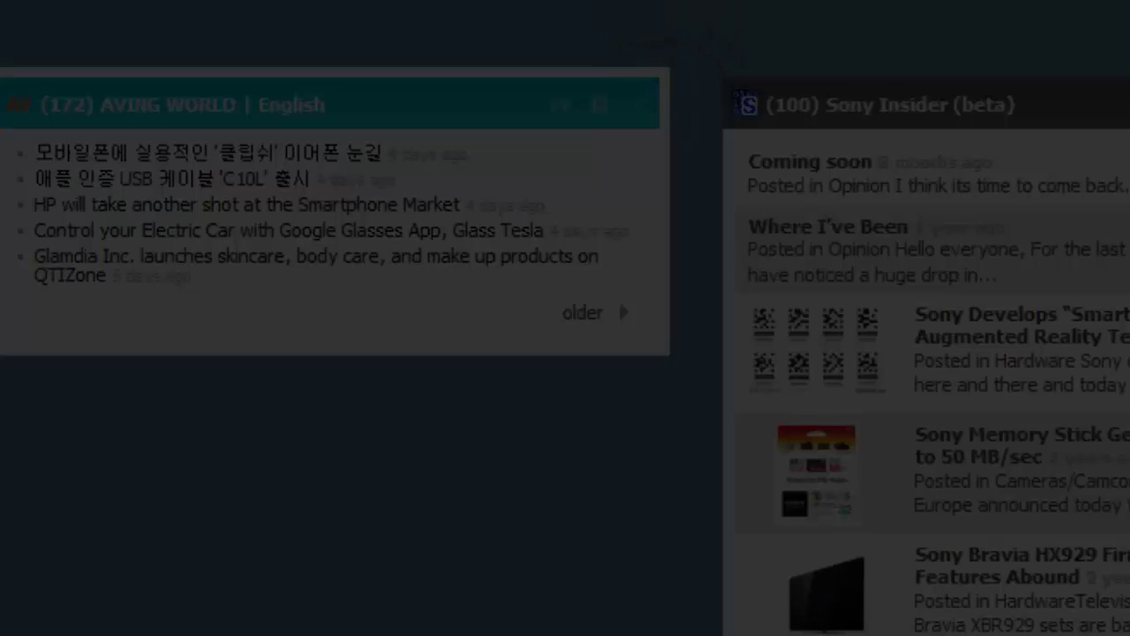
pyautogui.click(937, 9)
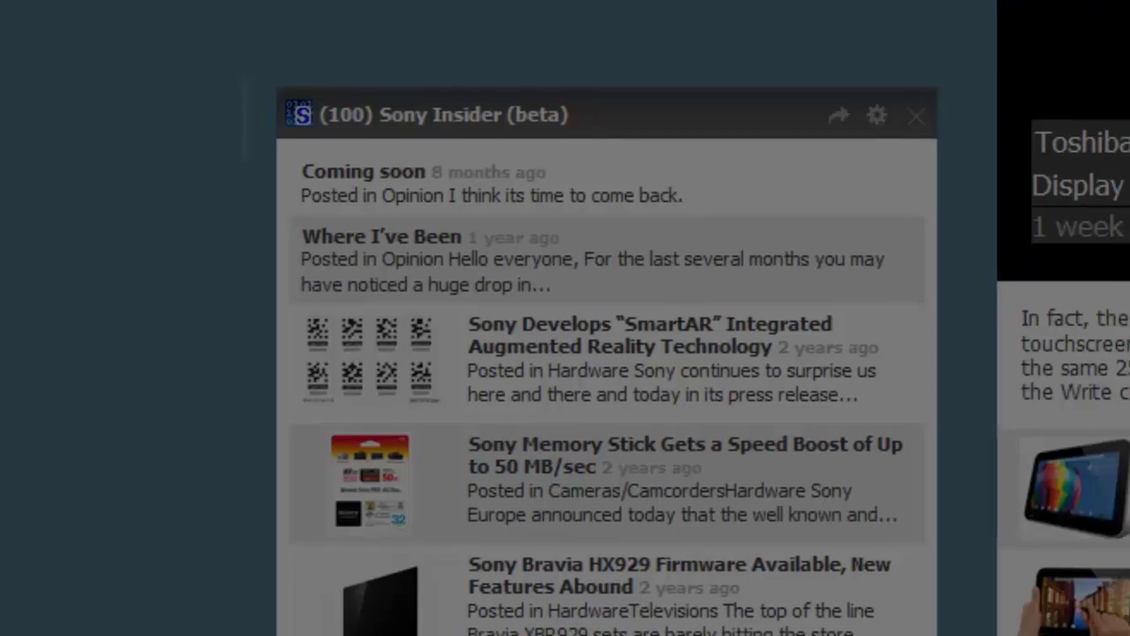
pyautogui.click(1123, 104)
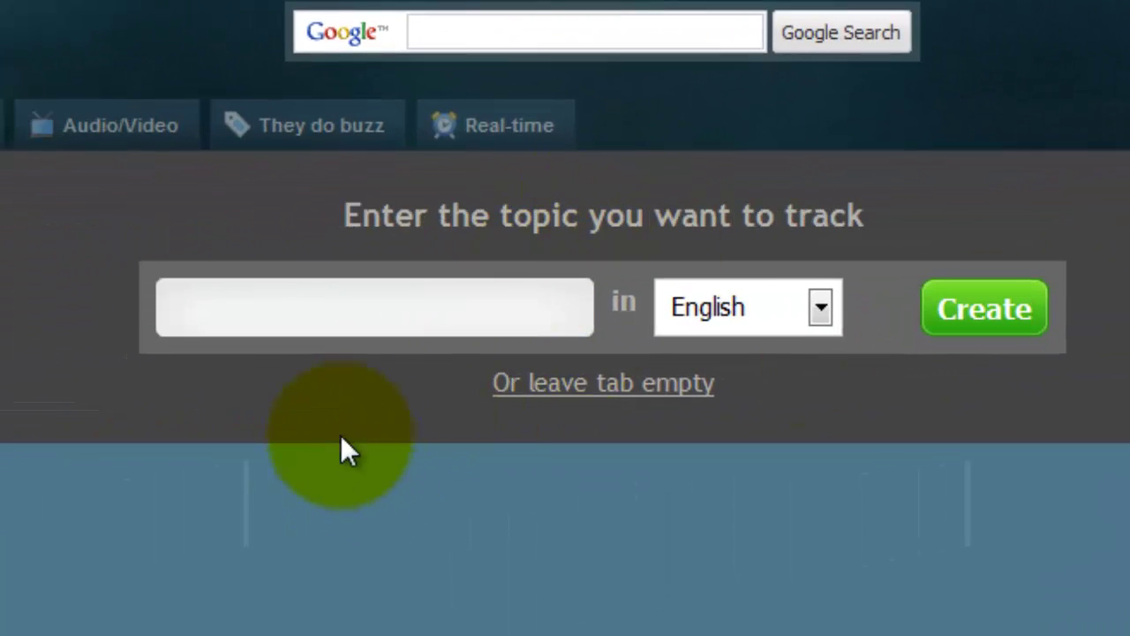
# Create the new tab without a topic and rename the Computer tab to 'Main Info'
pyautogui.click(709, 383)
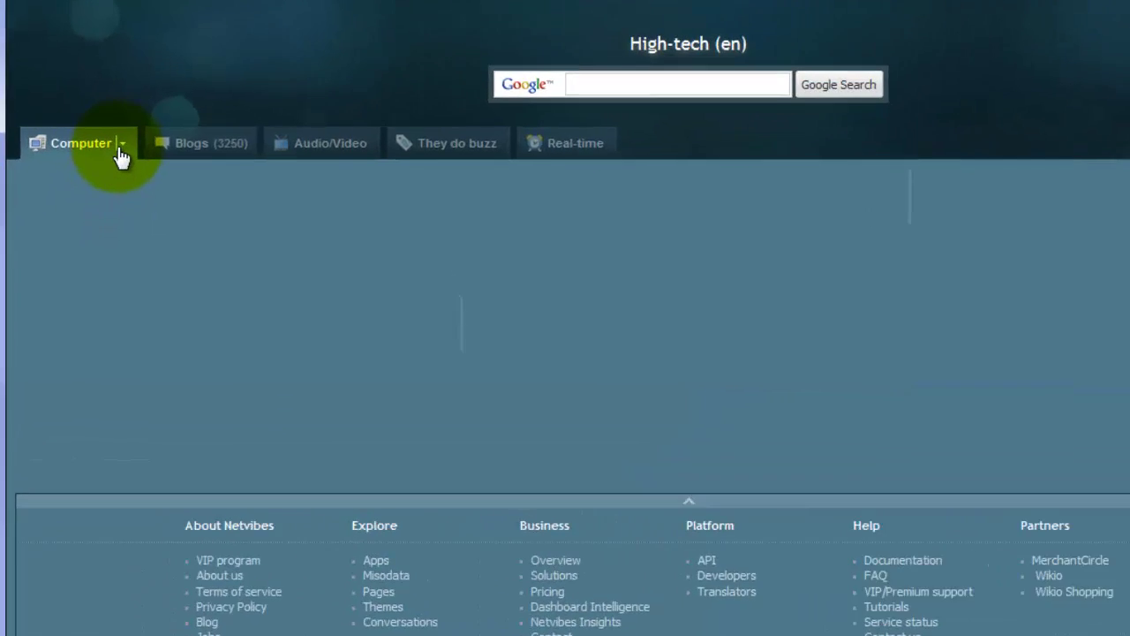
pyautogui.click(100, 161)
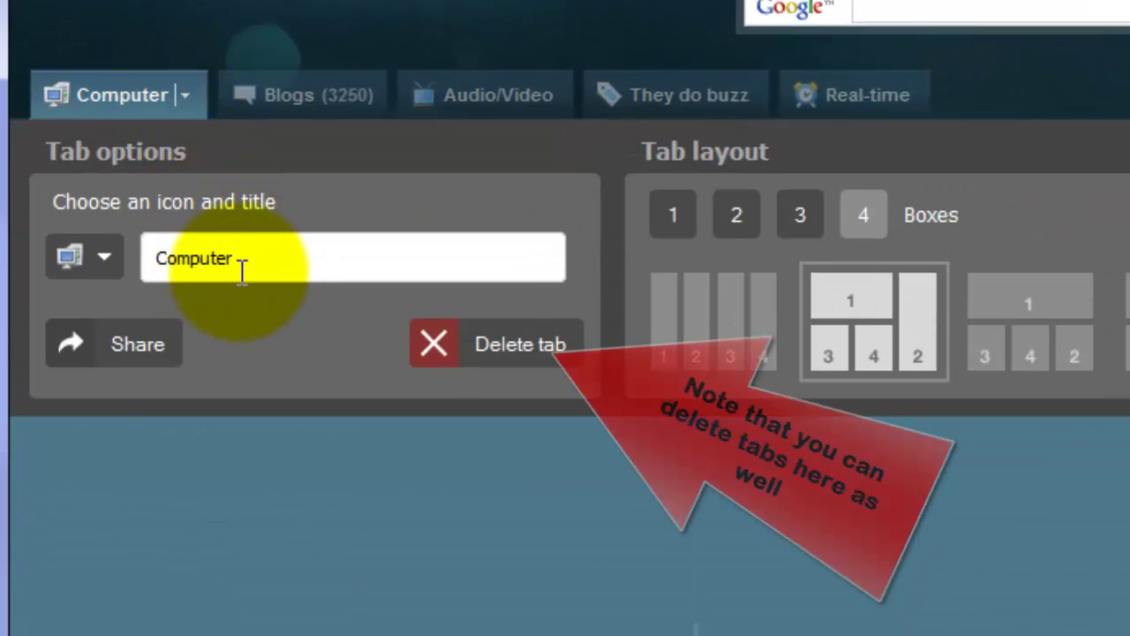
pyautogui.moveTo(251, 259); pyautogui.dragTo(168, 258)
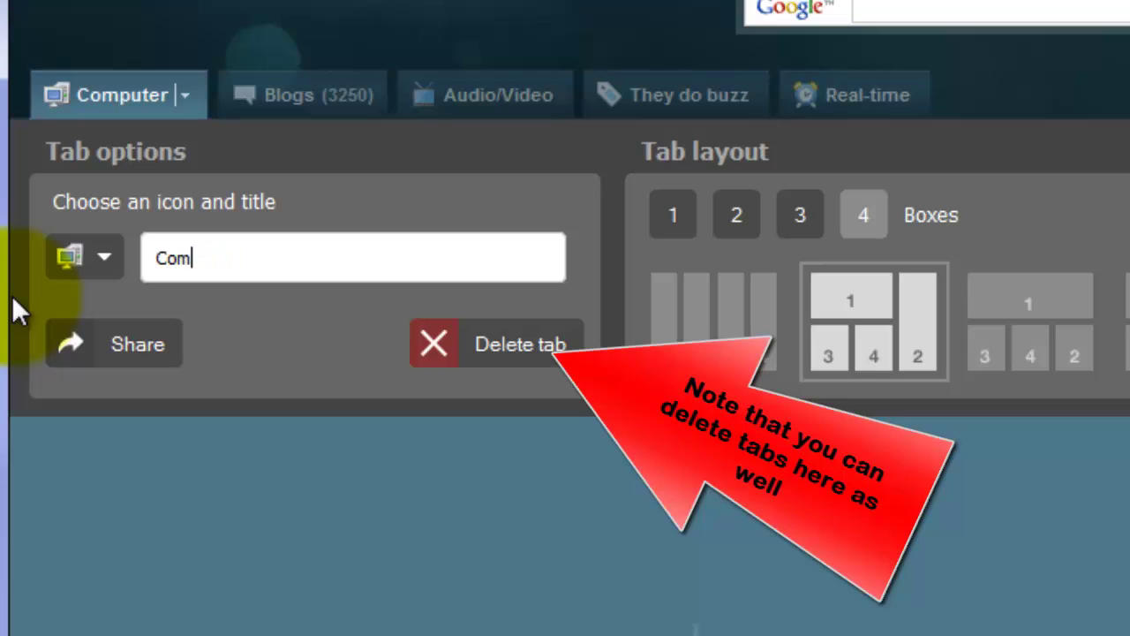
pyautogui.press('BackSpace')
pyautogui.press('BackSpace')
pyautogui.press('BackSpace')
pyautogui.write('Main ')
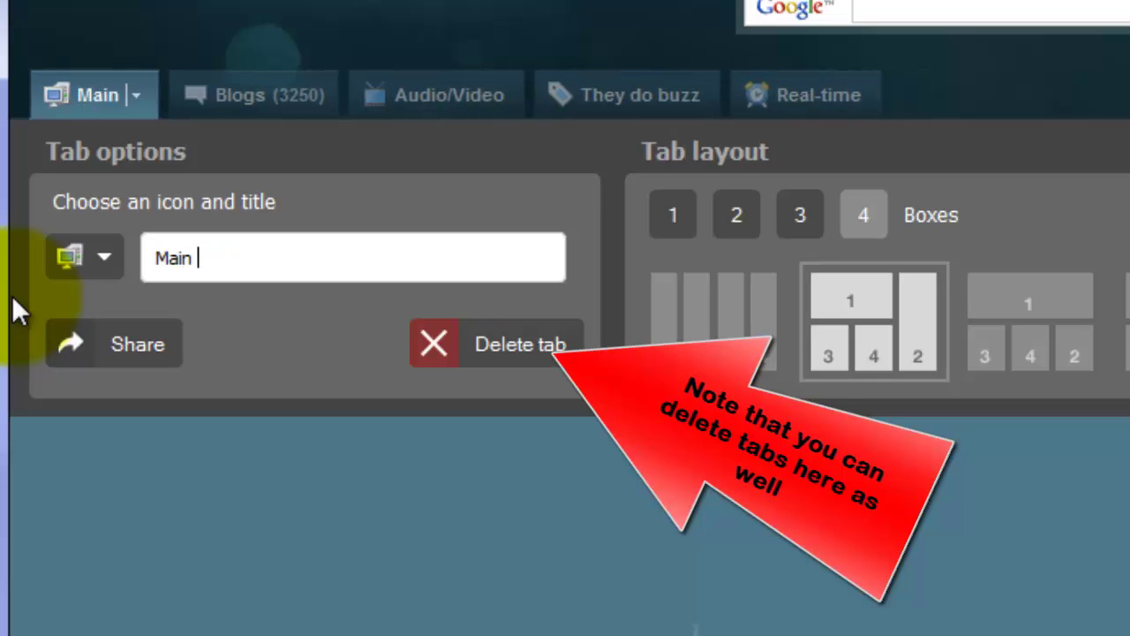
pyautogui.write('Info')
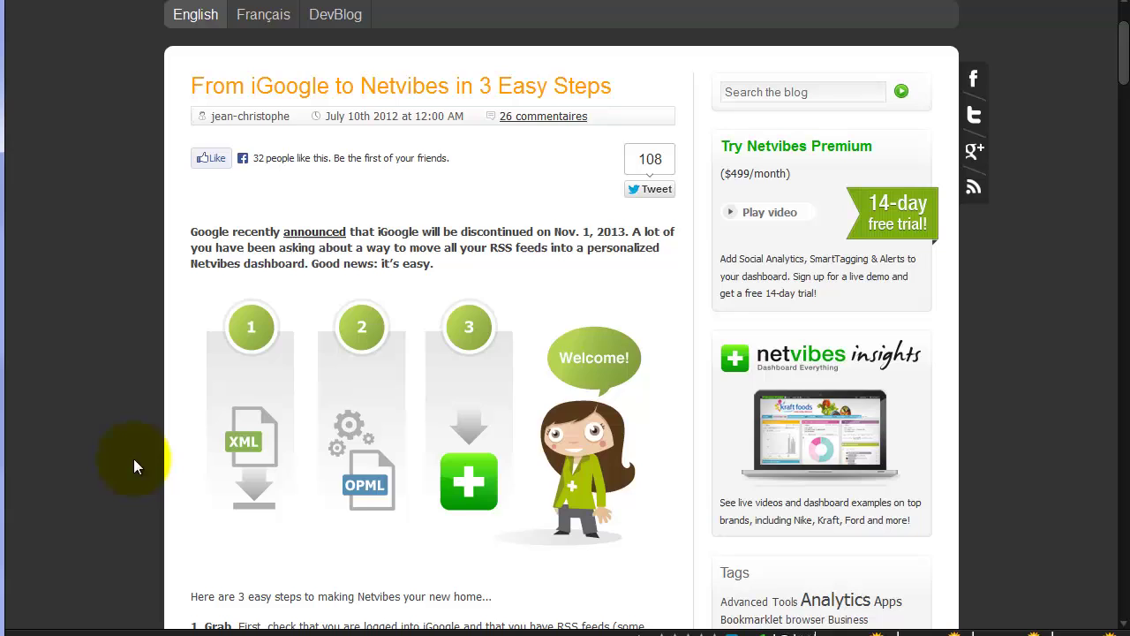
# Focus the blog converter's iGoogle backup paste box, then bring up Windows Explorer
pyautogui.scroll(-2, 380, 332)
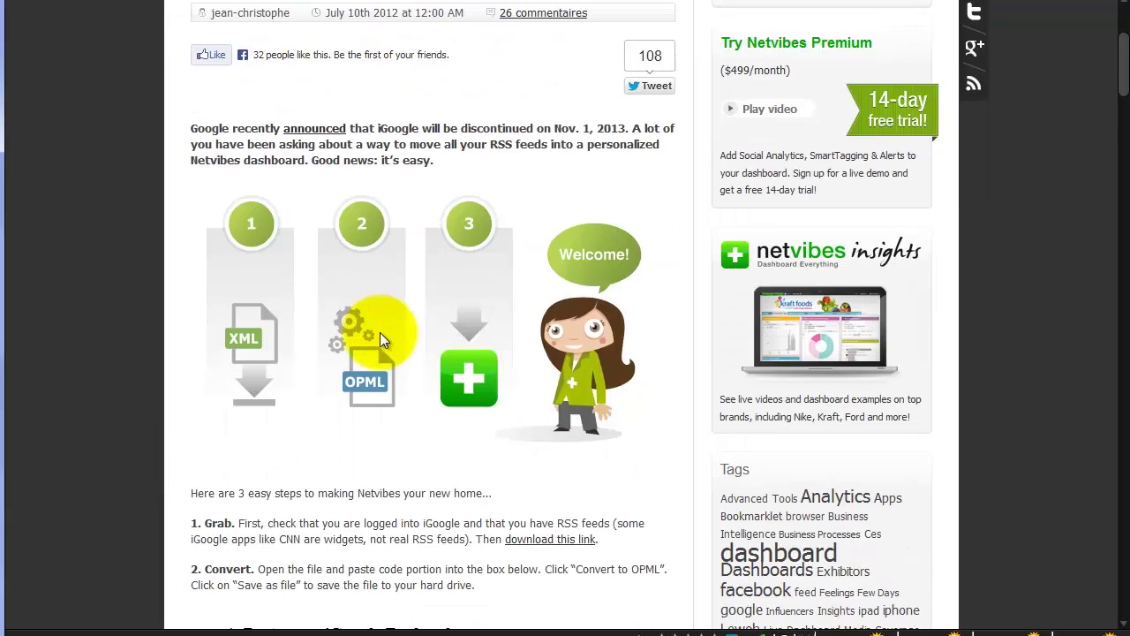
pyautogui.scroll(-4, 380, 331)
pyautogui.scroll(-1, 380, 332)
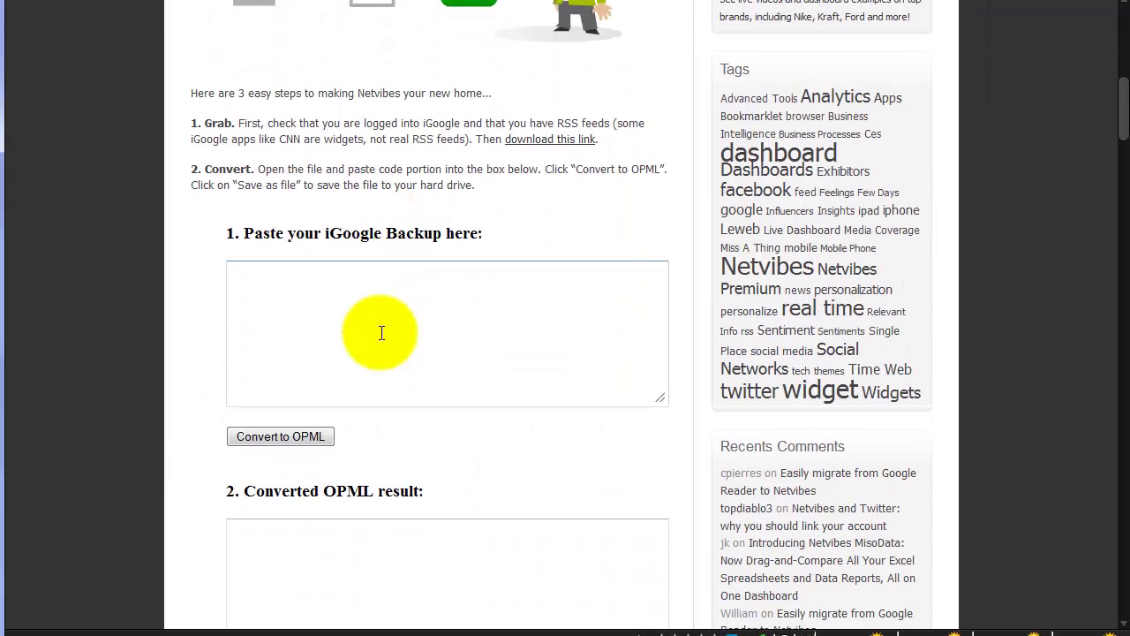
pyautogui.click(362, 273)
pyautogui.click(282, 439)
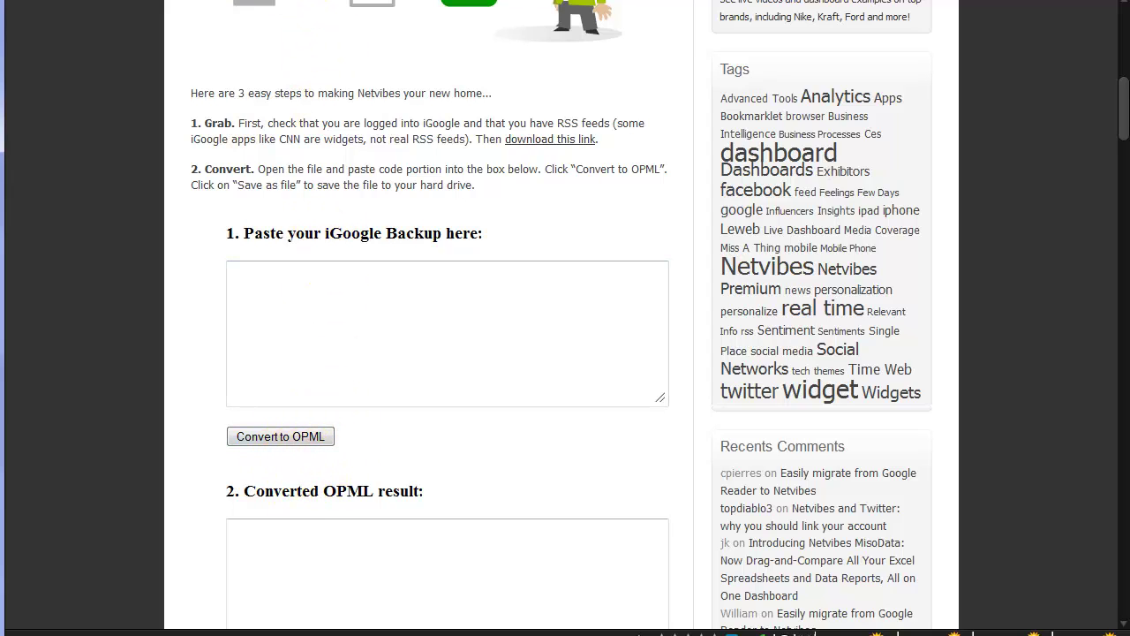
pyautogui.press('super+e')
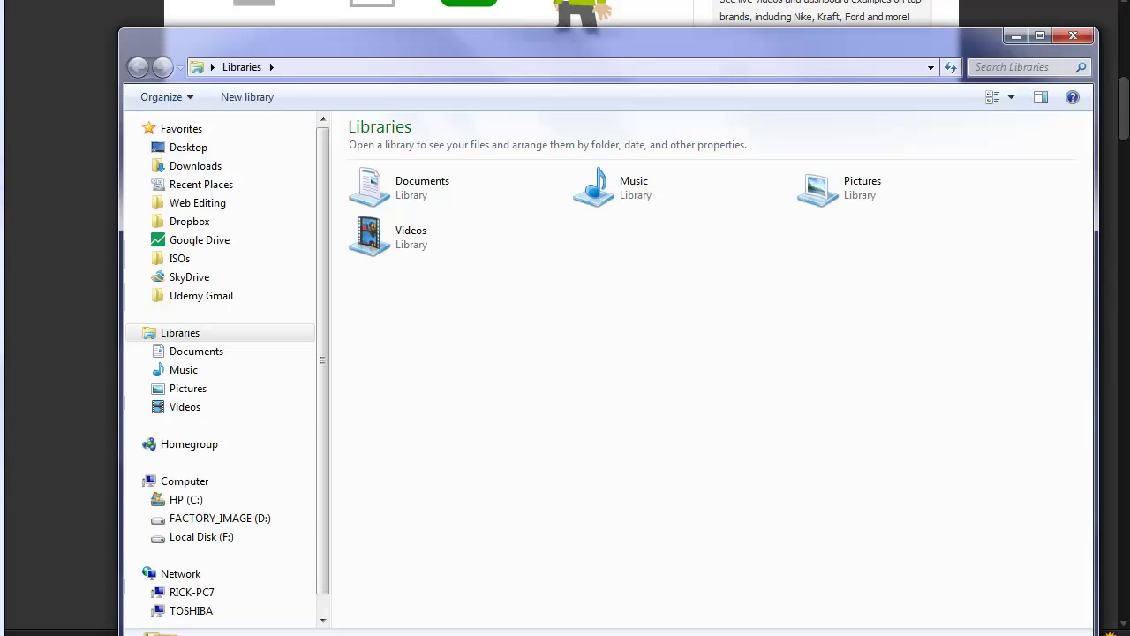
# Open iGoogle-settings.xml from the Downloads folder in Notepad
pyautogui.click(196, 168)
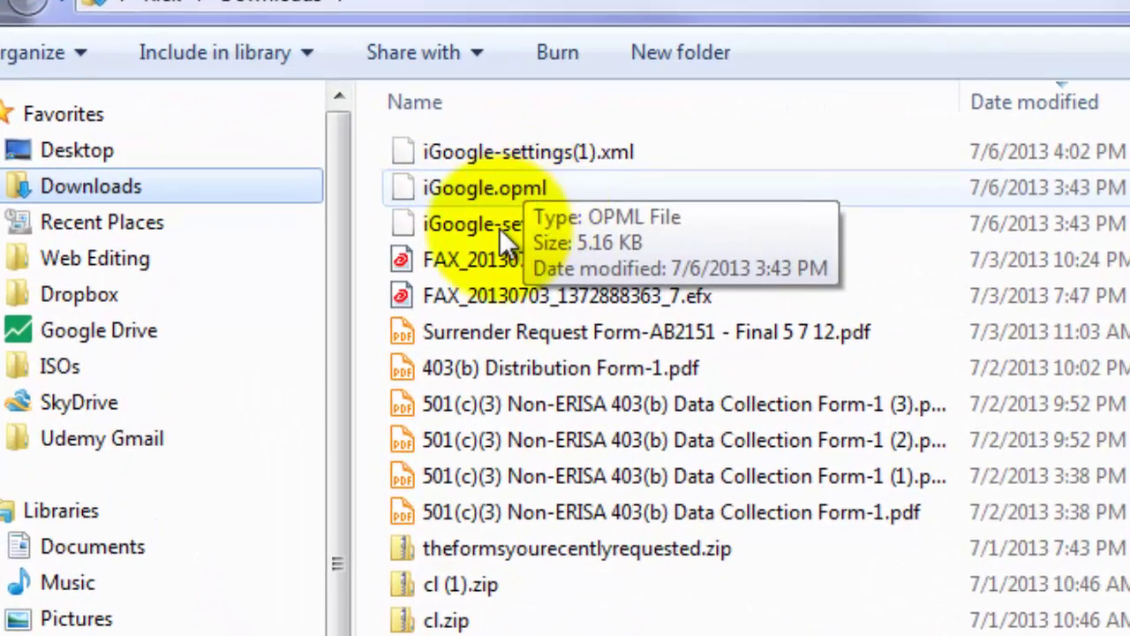
pyautogui.click(491, 228)
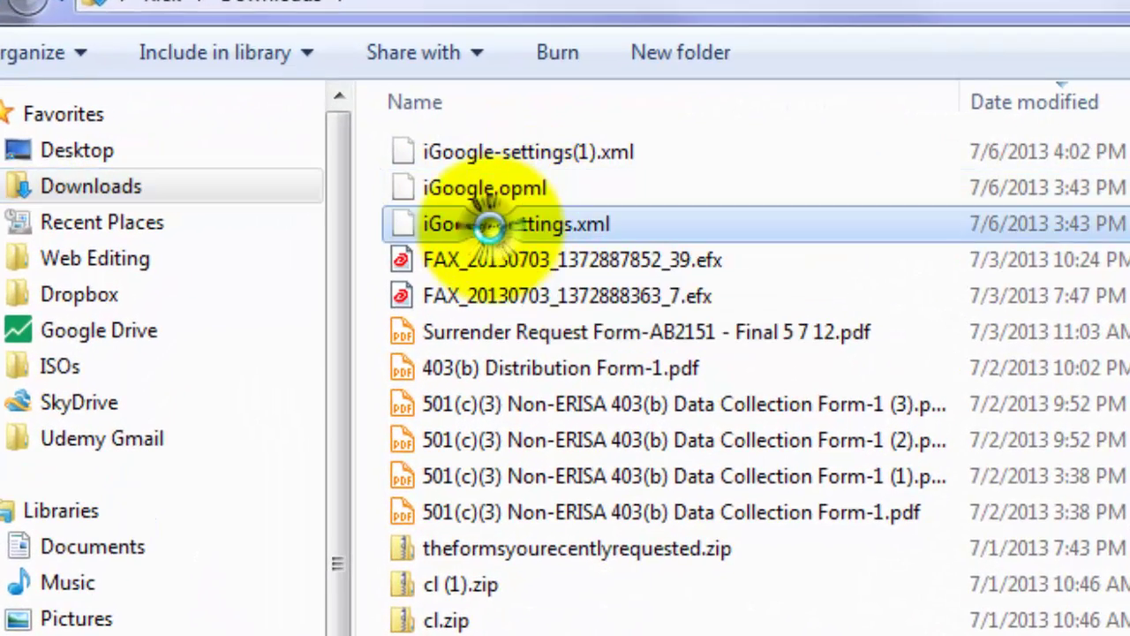
pyautogui.rightClick(493, 228)
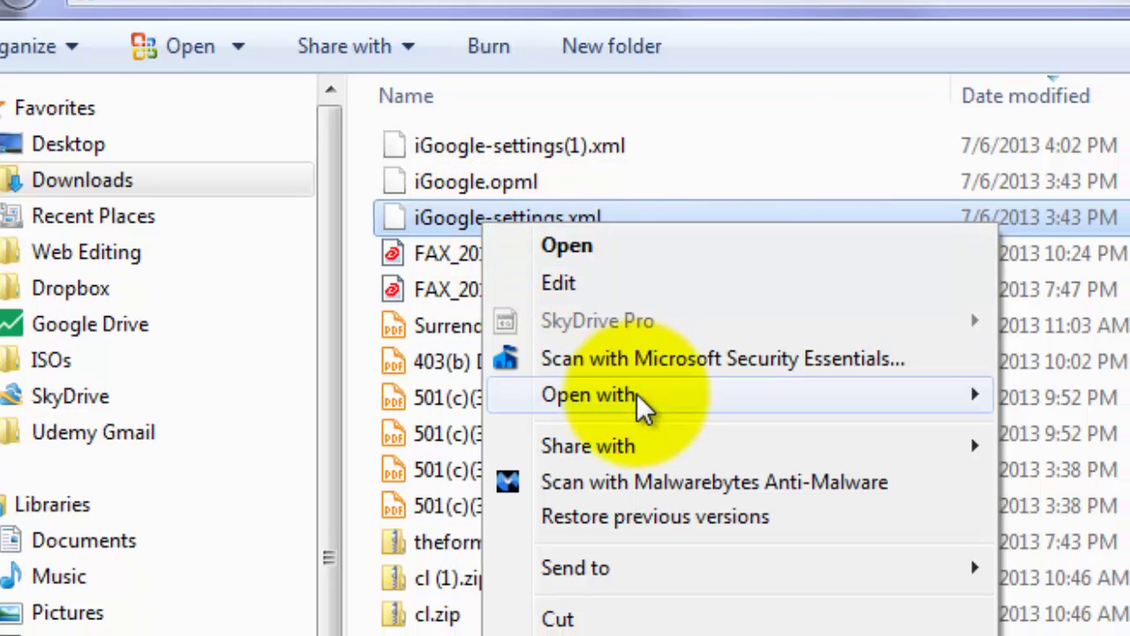
pyautogui.moveTo(618, 402)
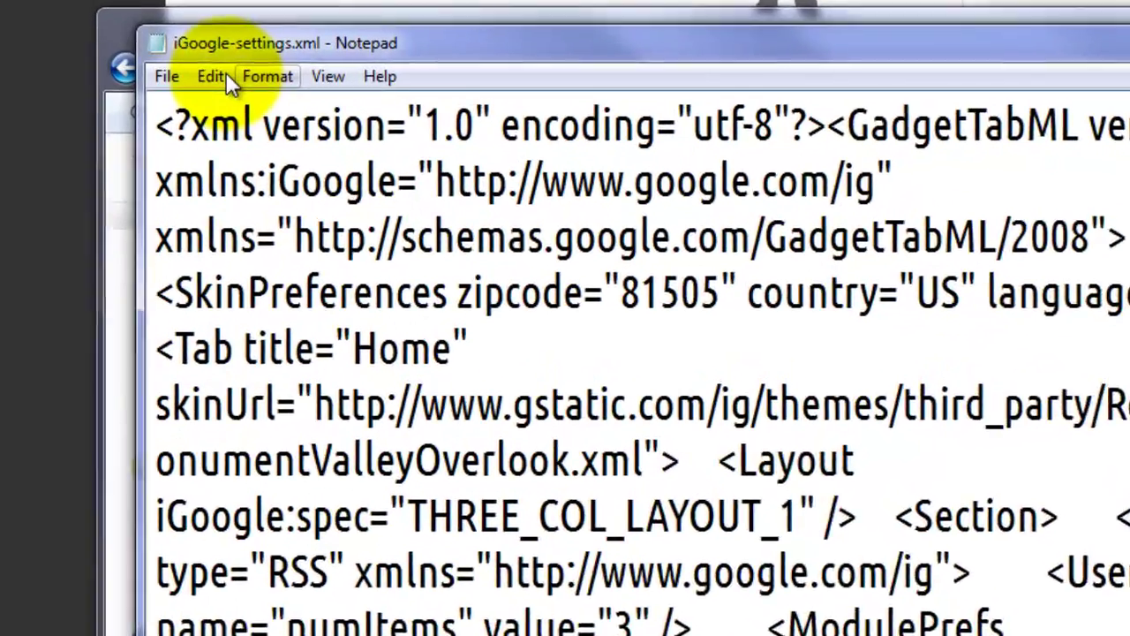
# Select all of the settings XML in Notepad and copy it
pyautogui.click(201, 71)
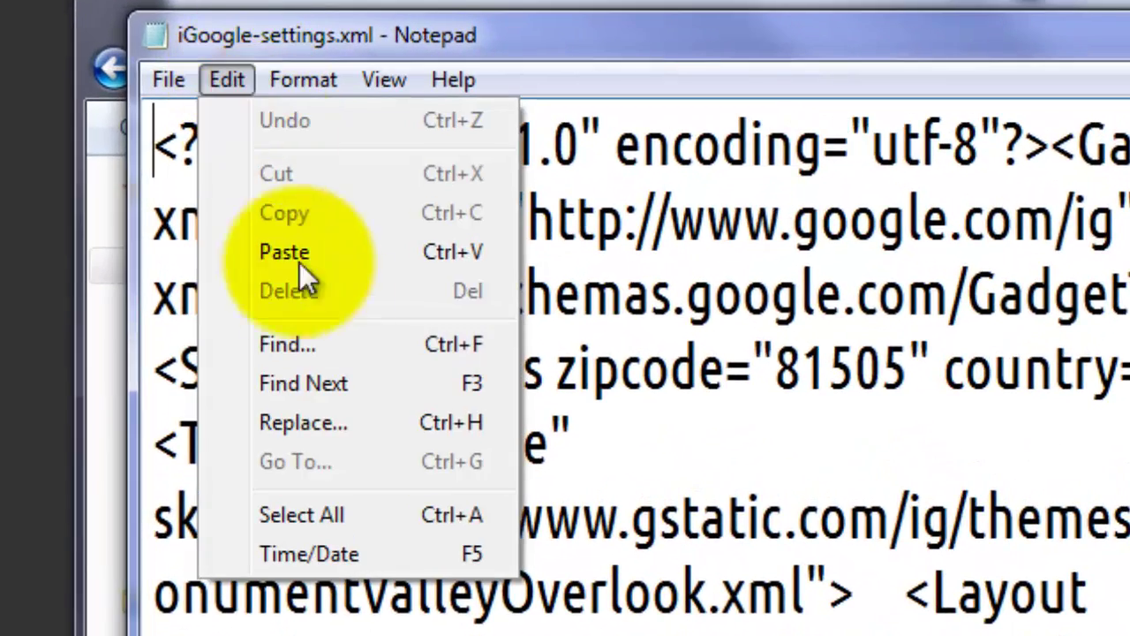
pyautogui.click(322, 515)
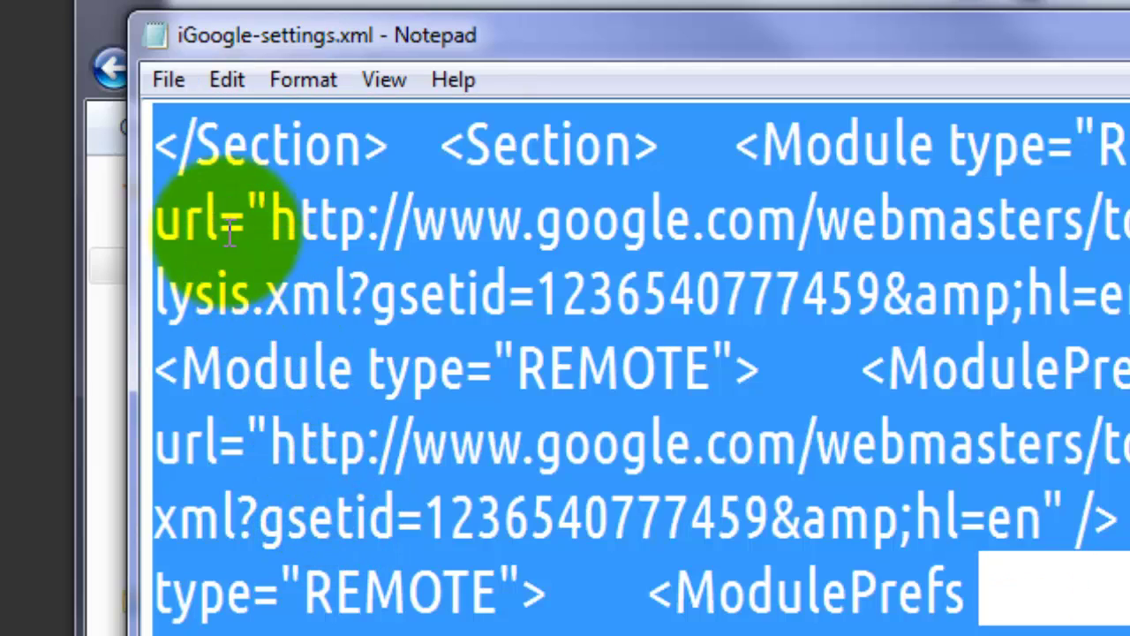
pyautogui.click(226, 79)
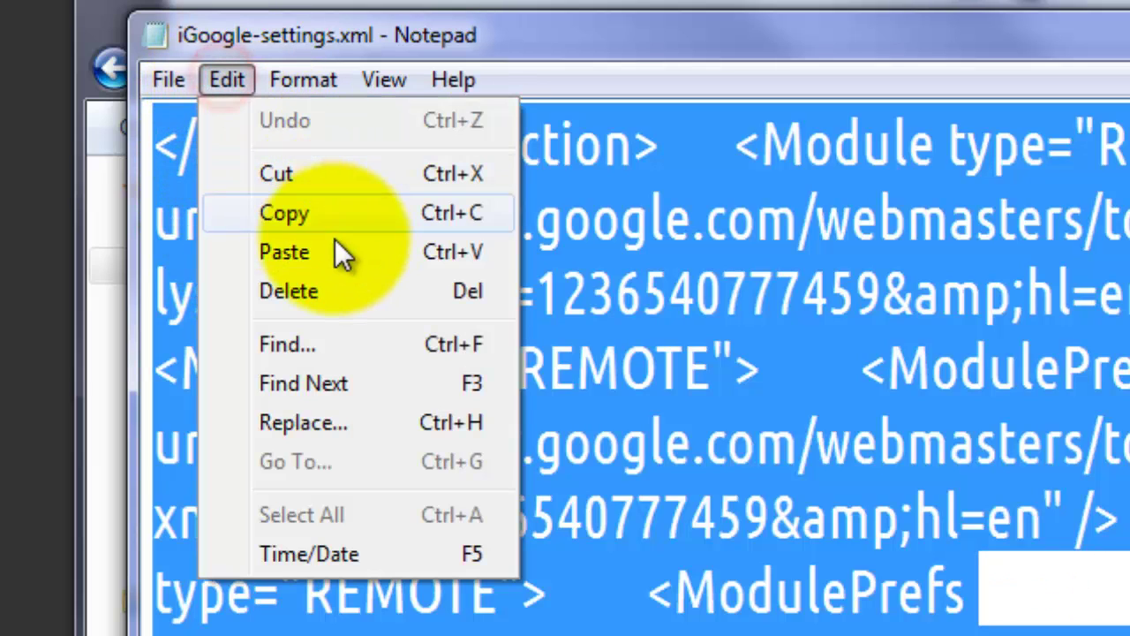
pyautogui.click(340, 213)
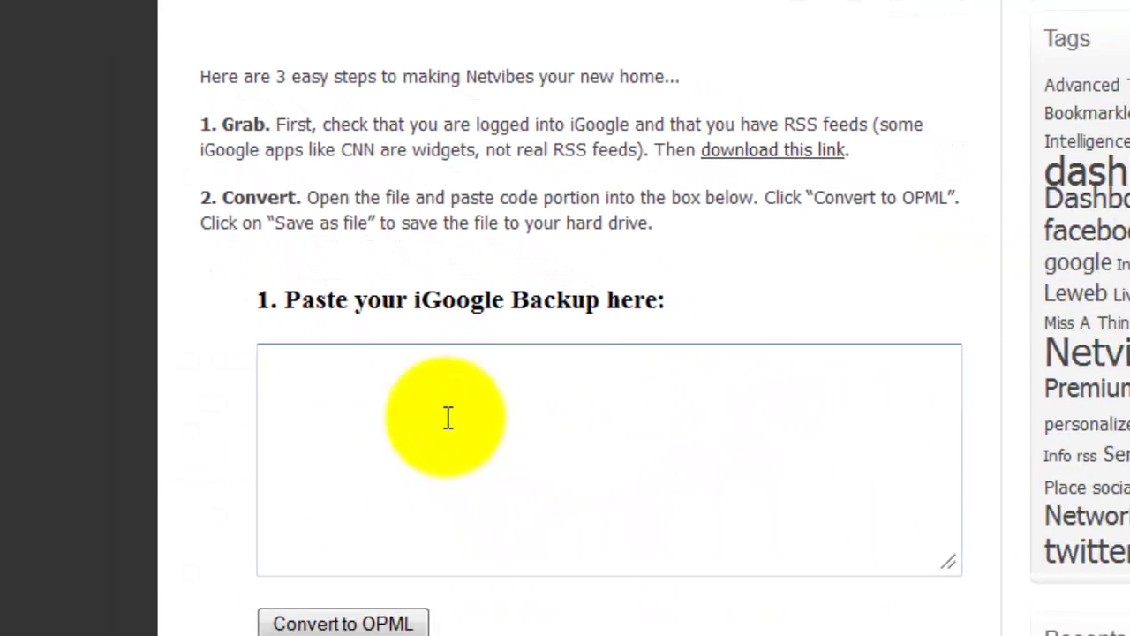
# Paste the iGoogle XML into the converter, convert it to OPML and save the file
pyautogui.click(468, 535)
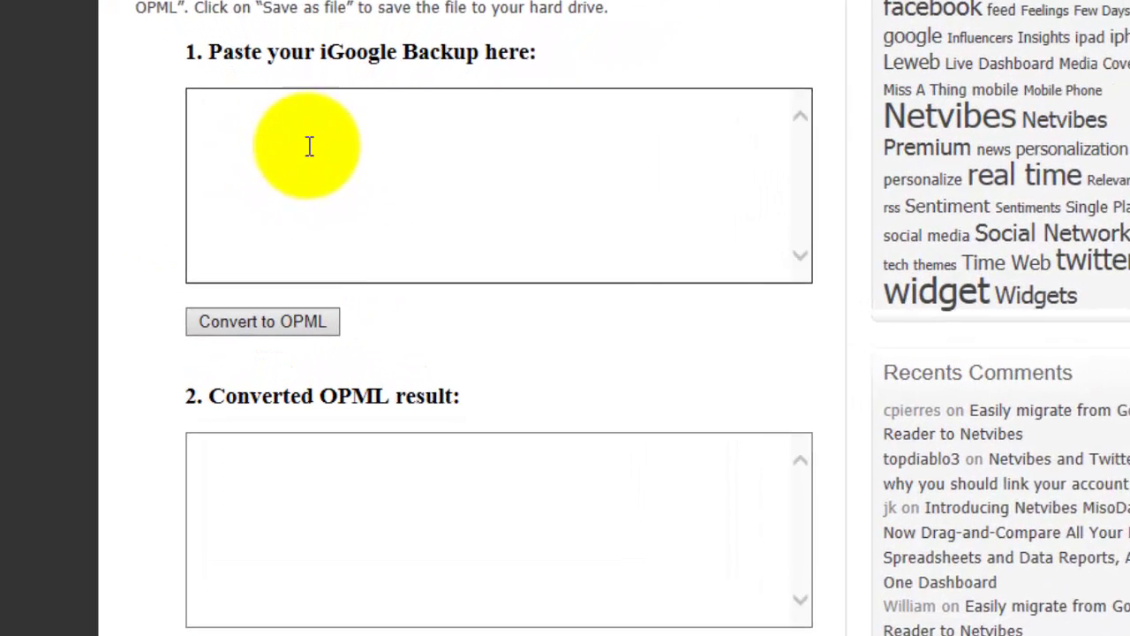
pyautogui.rightClick(309, 147)
pyautogui.click(410, 258)
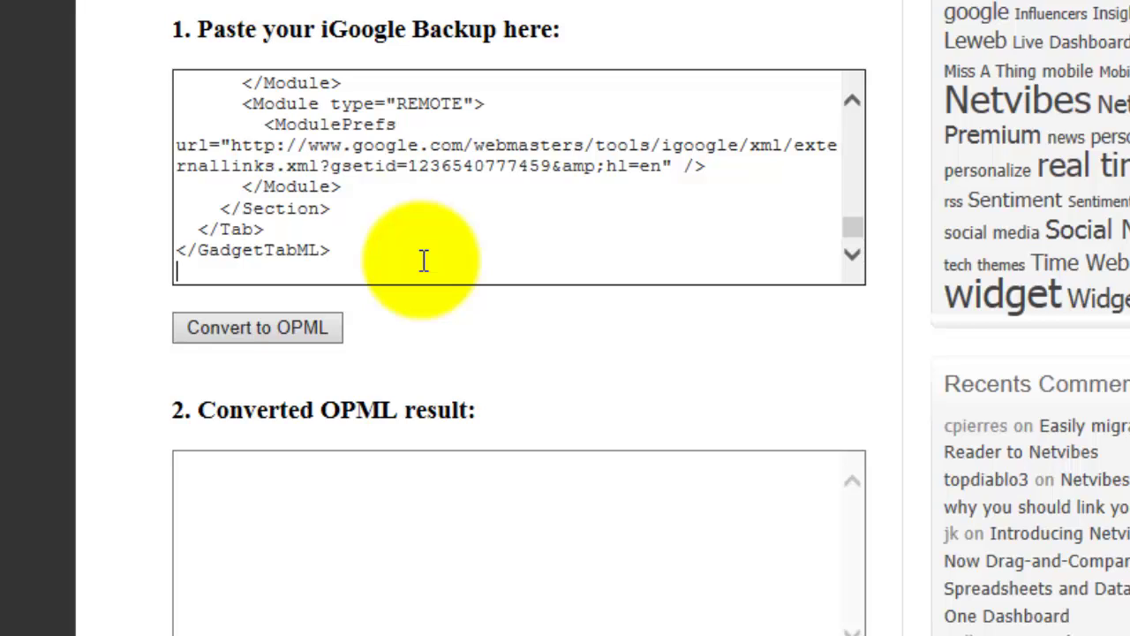
pyautogui.click(272, 337)
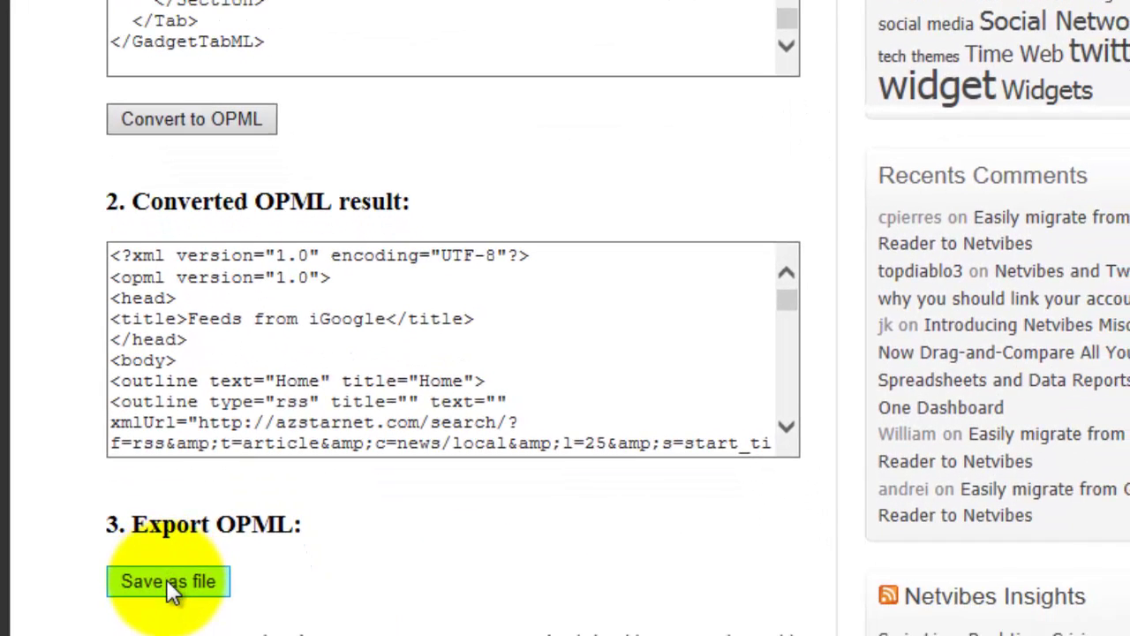
pyautogui.click(167, 580)
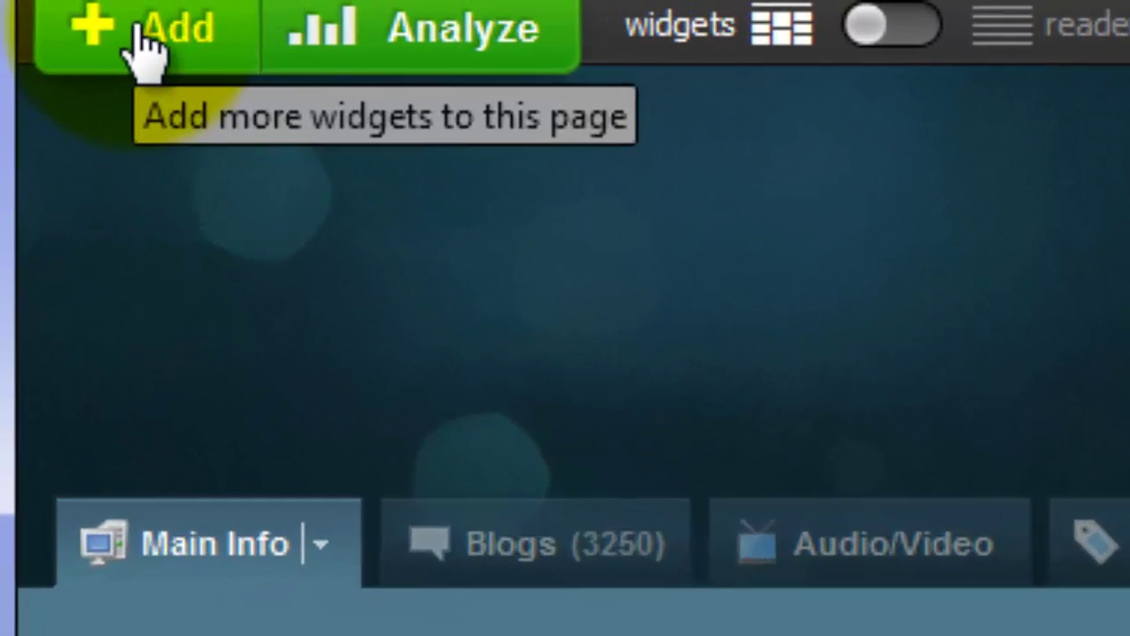
# Import the feeds from iGoogle.opml and acknowledge the 52 imported feeds
pyautogui.click(141, 30)
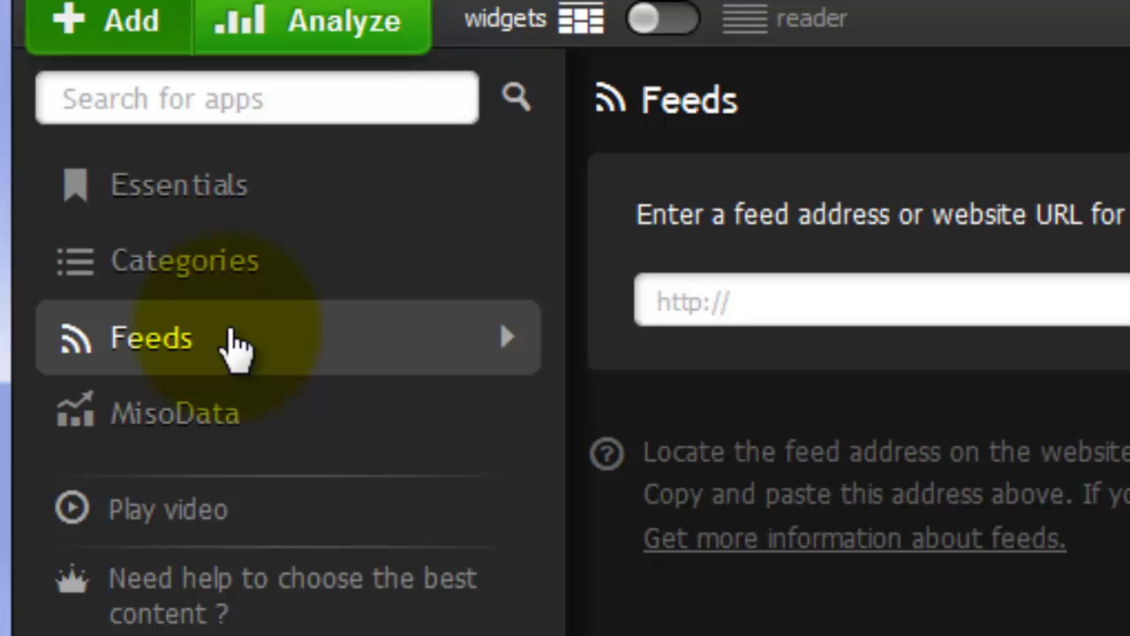
pyautogui.click(231, 336)
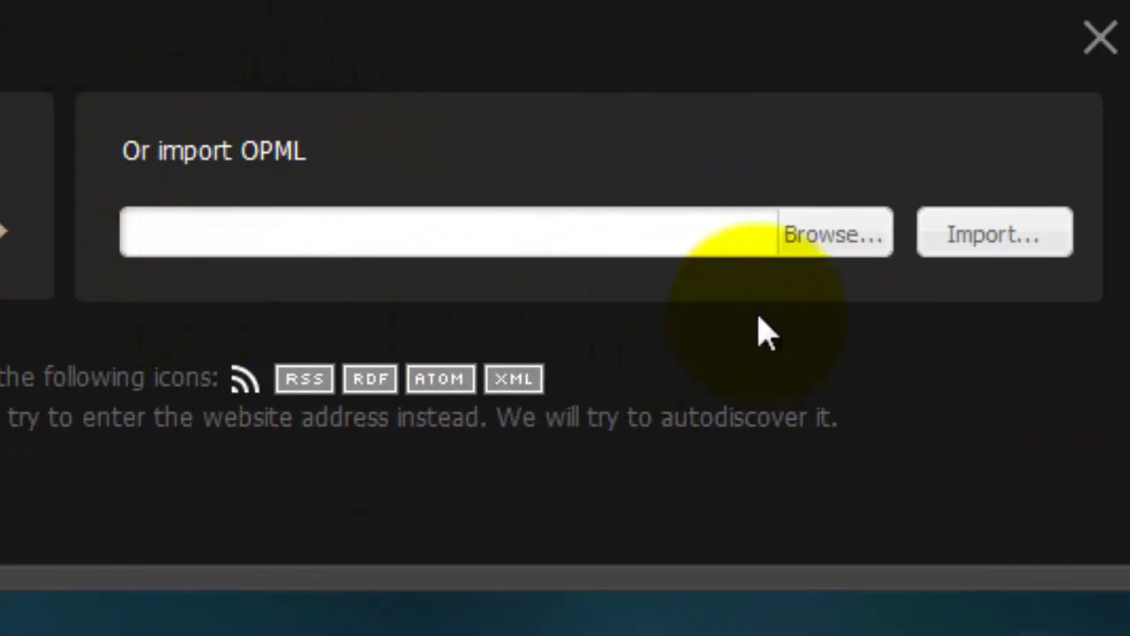
pyautogui.click(846, 256)
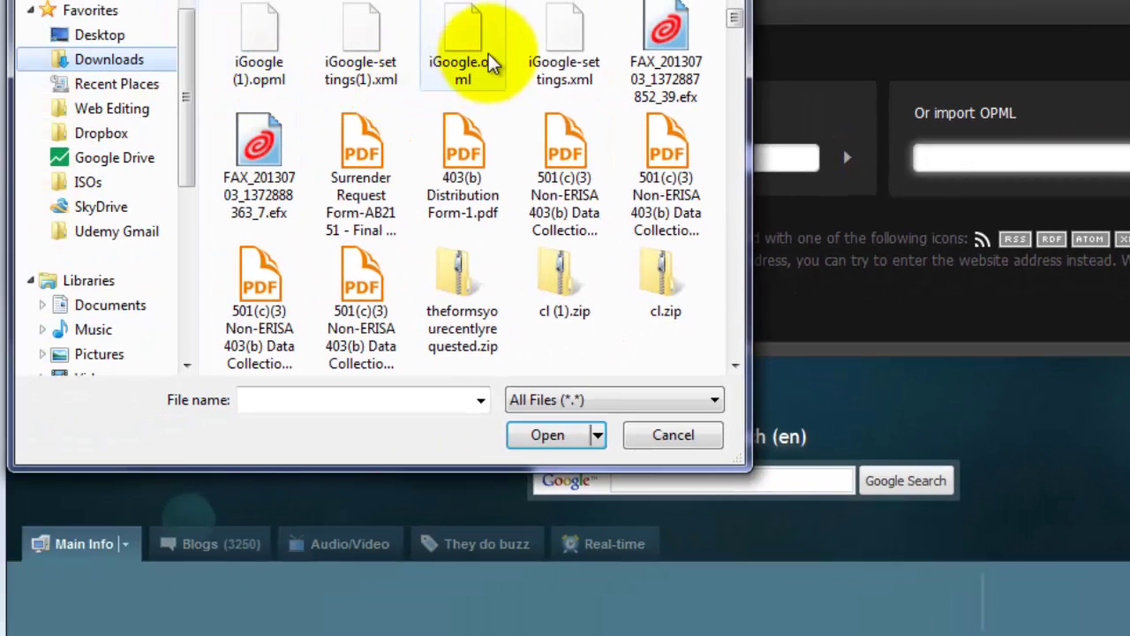
pyautogui.doubleClick(463, 62)
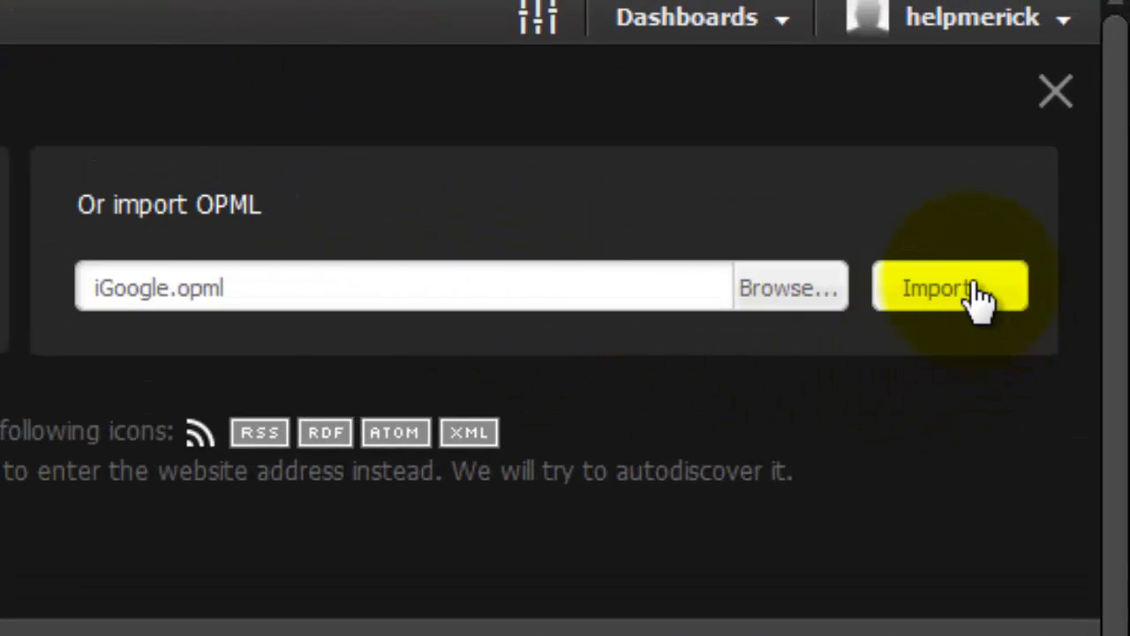
pyautogui.click(976, 296)
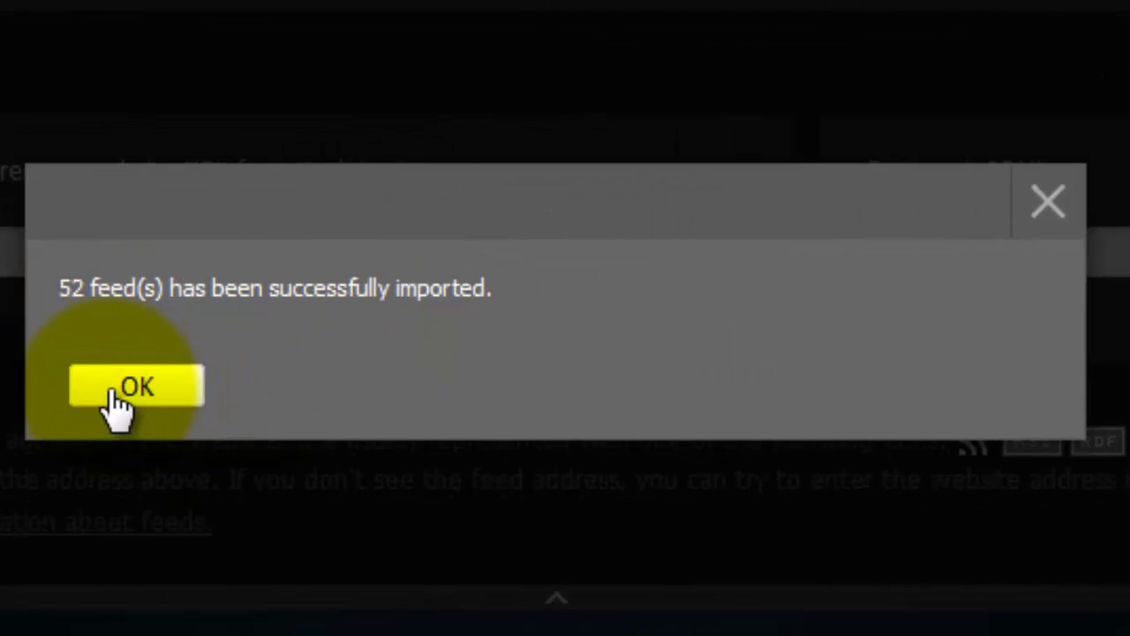
pyautogui.click(135, 388)
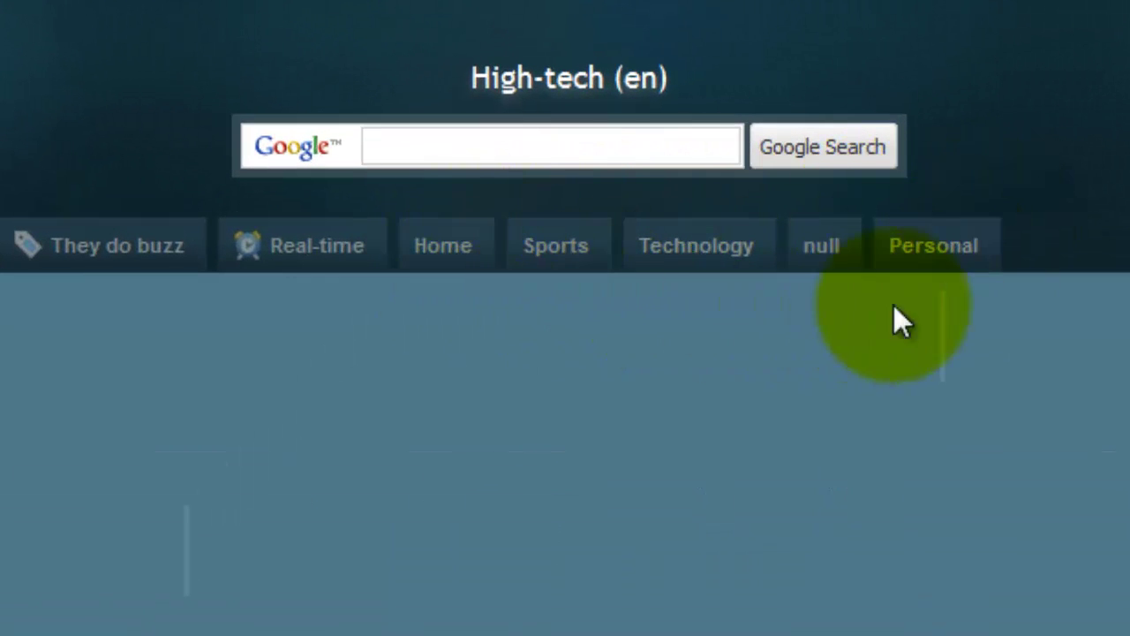
# Show the Home tab's imported feeds and open the settings of the non-responding Feed Reader box
pyautogui.click(442, 265)
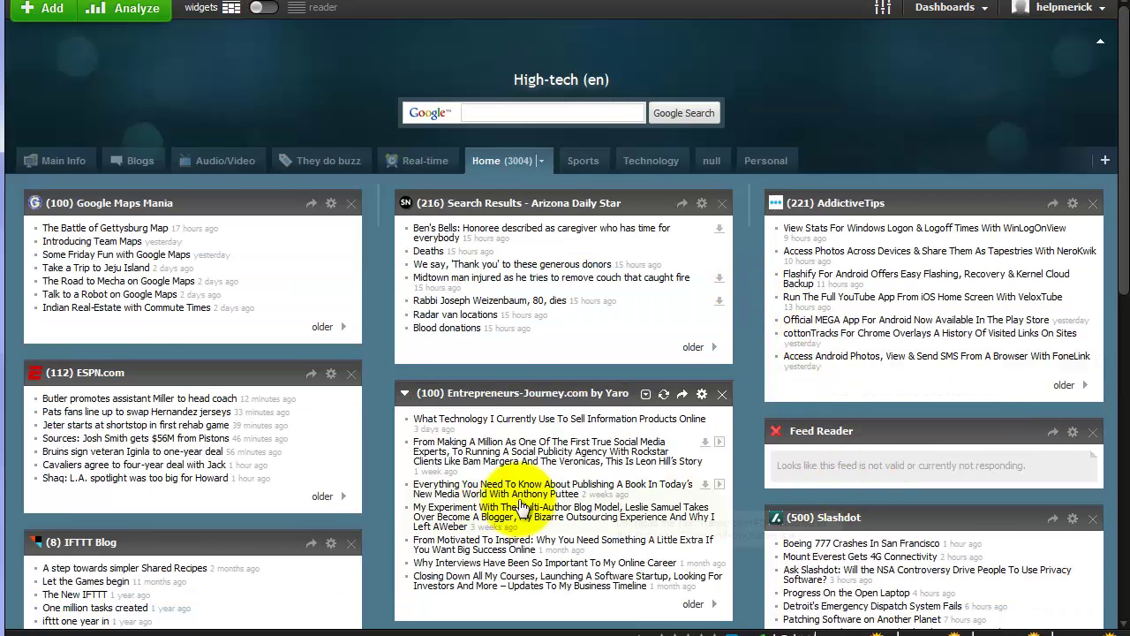
pyautogui.scroll(-1, 522, 512)
pyautogui.scroll(-5, 523, 512)
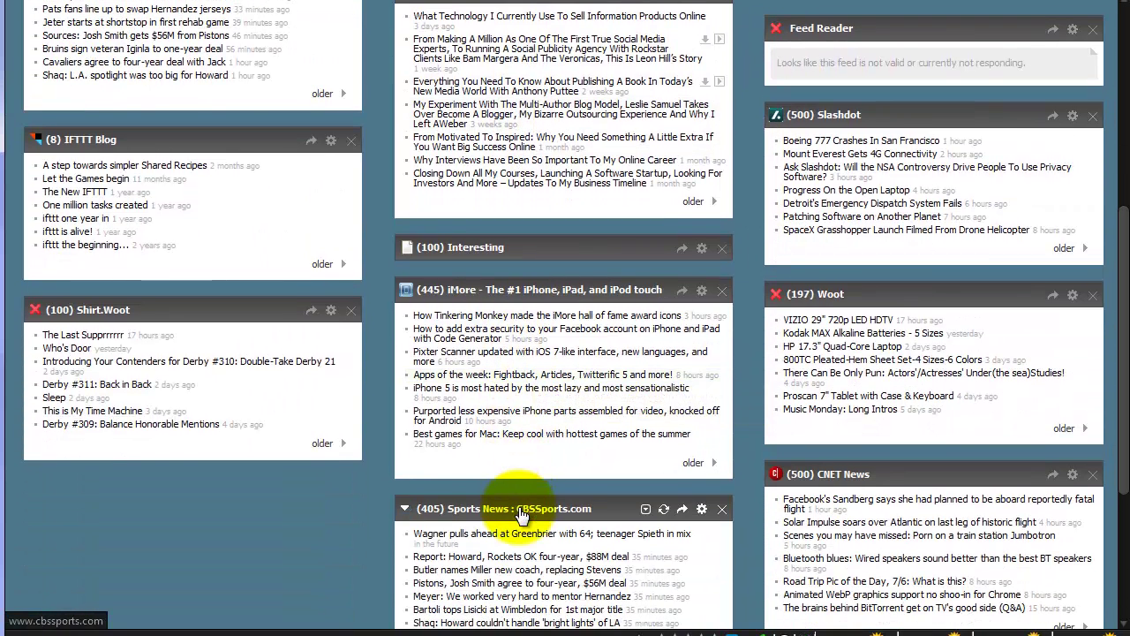
pyautogui.scroll(5, 520, 515)
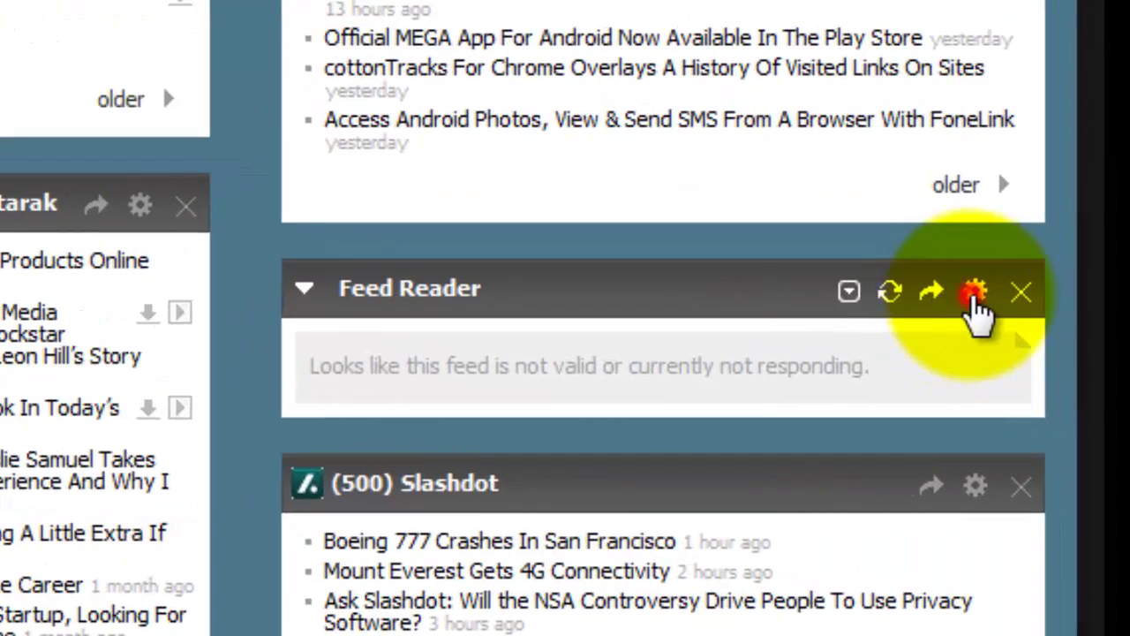
pyautogui.click(974, 299)
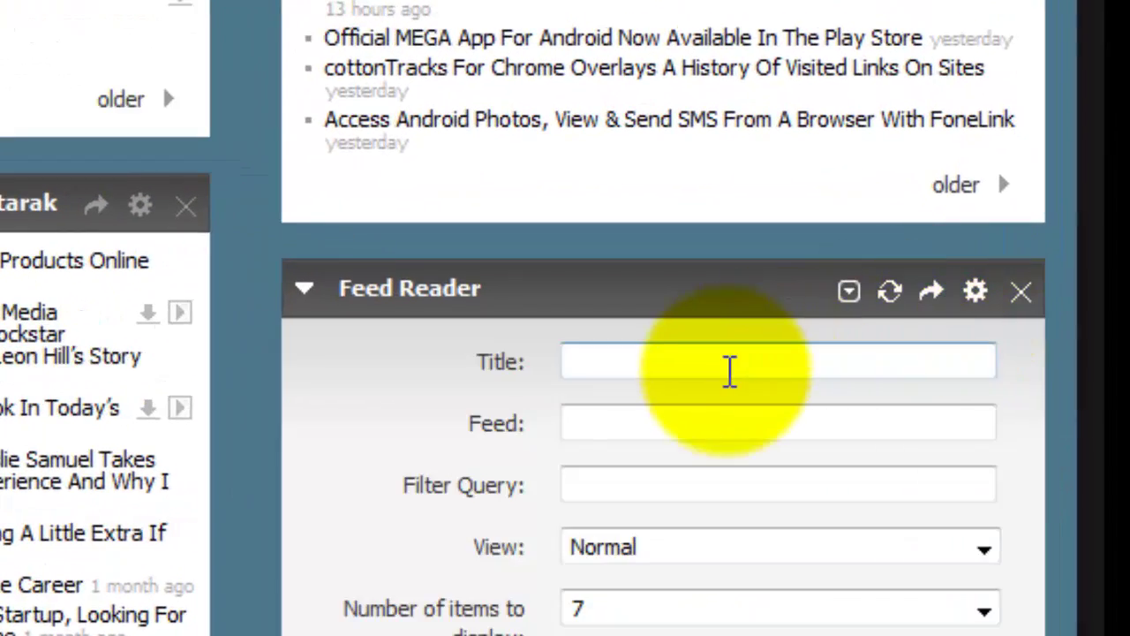
pyautogui.scroll(-3, 729, 374)
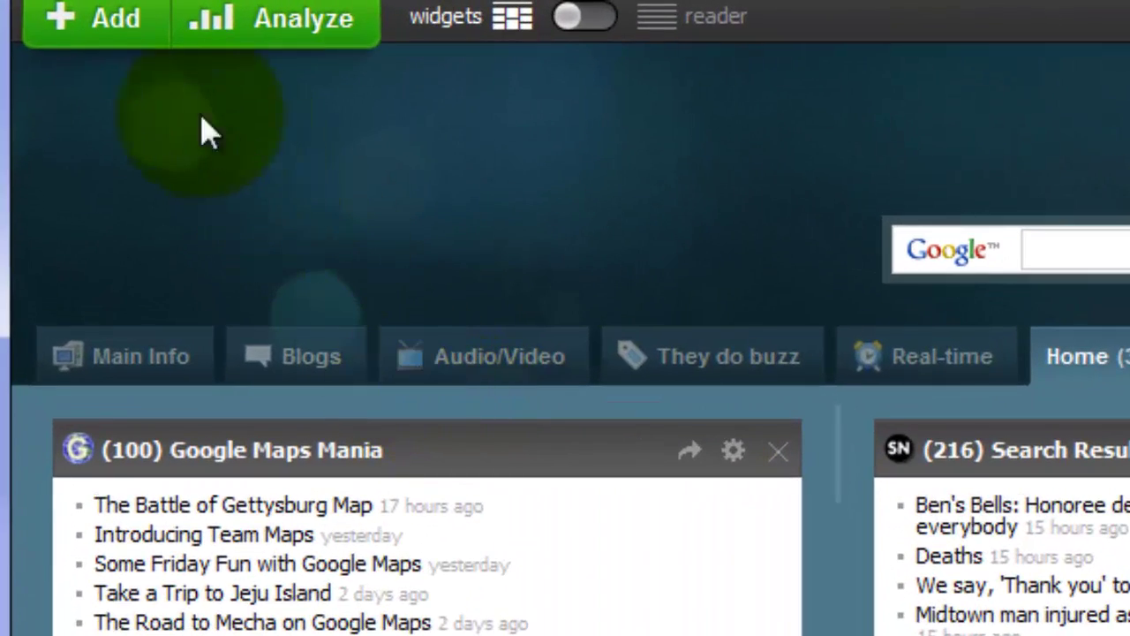
# Add the Weather forecast app and place the Tucson weather box at the top of the right column
pyautogui.click(88, 26)
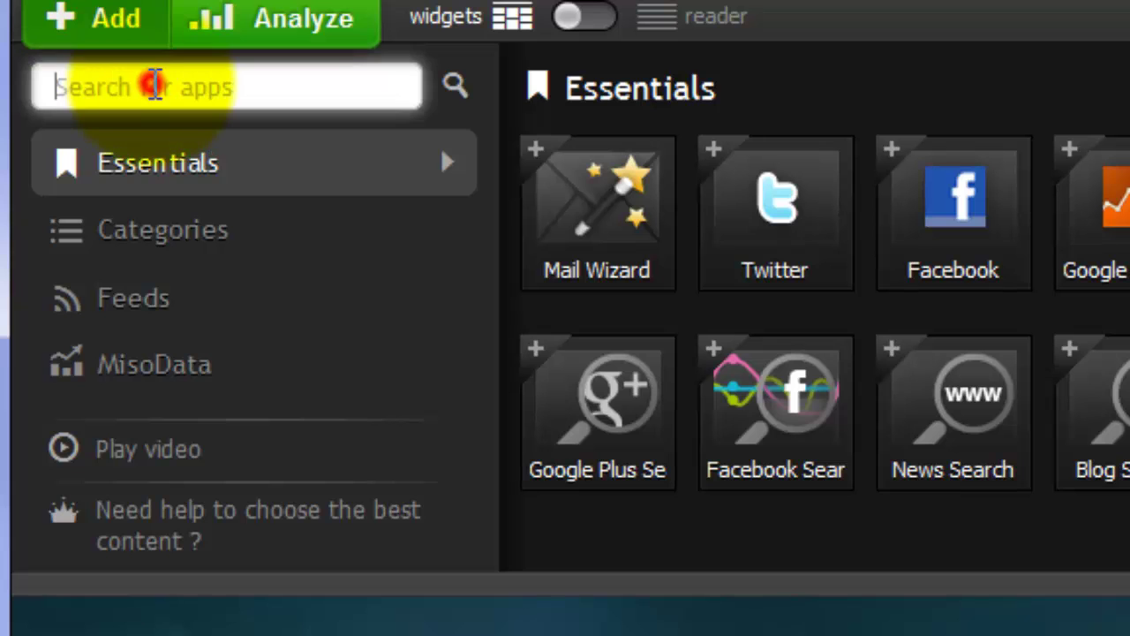
pyautogui.write('weather')
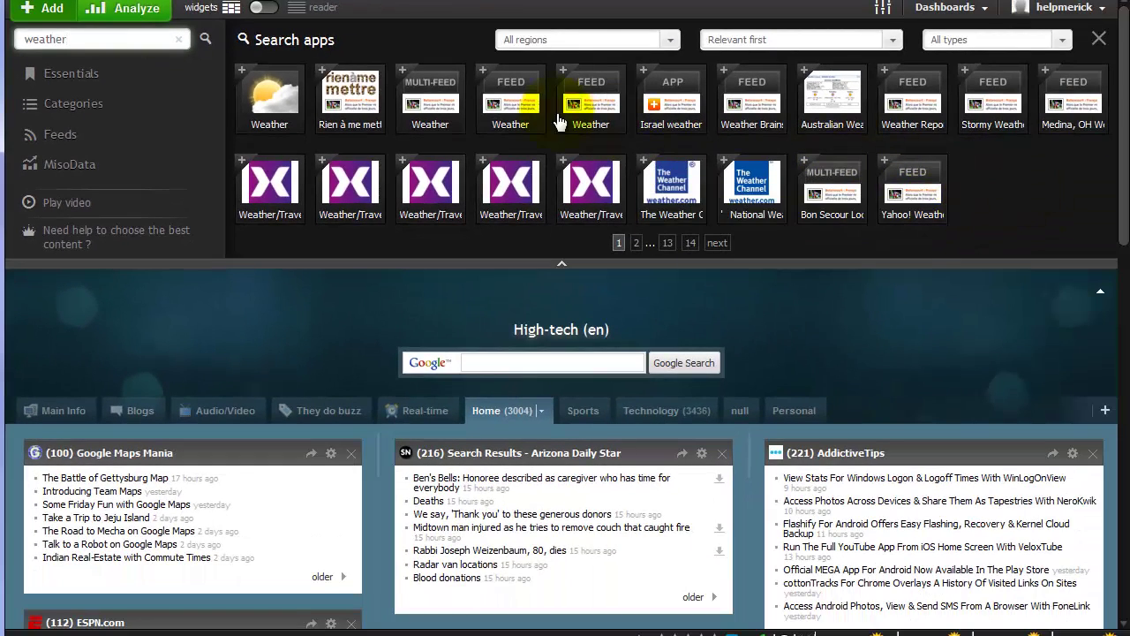
pyautogui.click(245, 78)
pyautogui.scroll(-3, 247, 265)
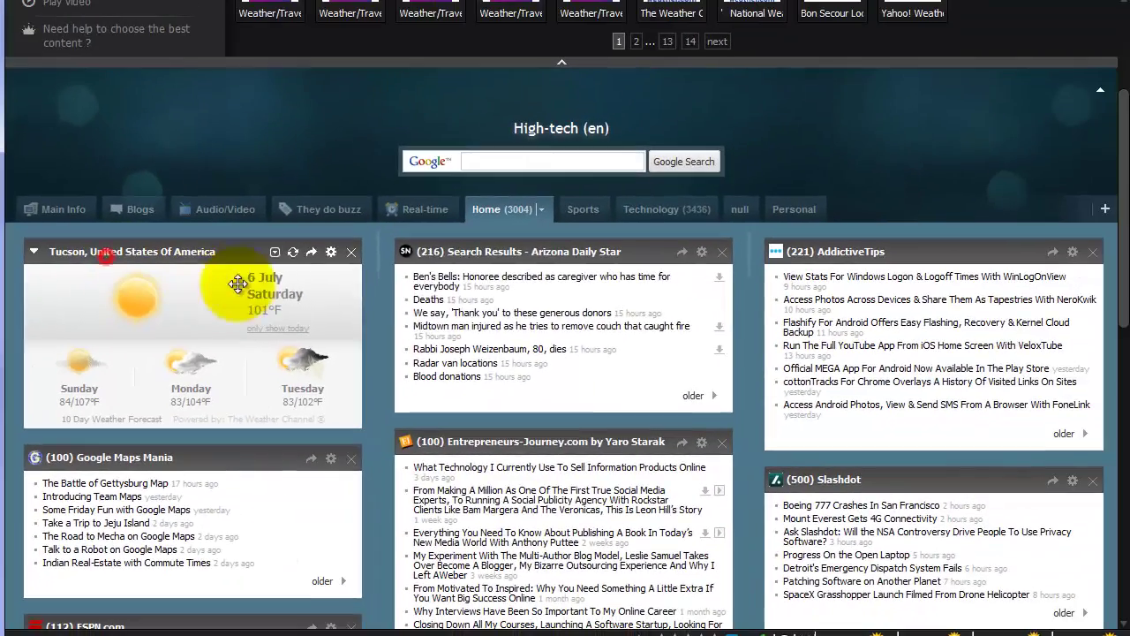
pyautogui.moveTo(252, 284); pyautogui.dragTo(935, 311)
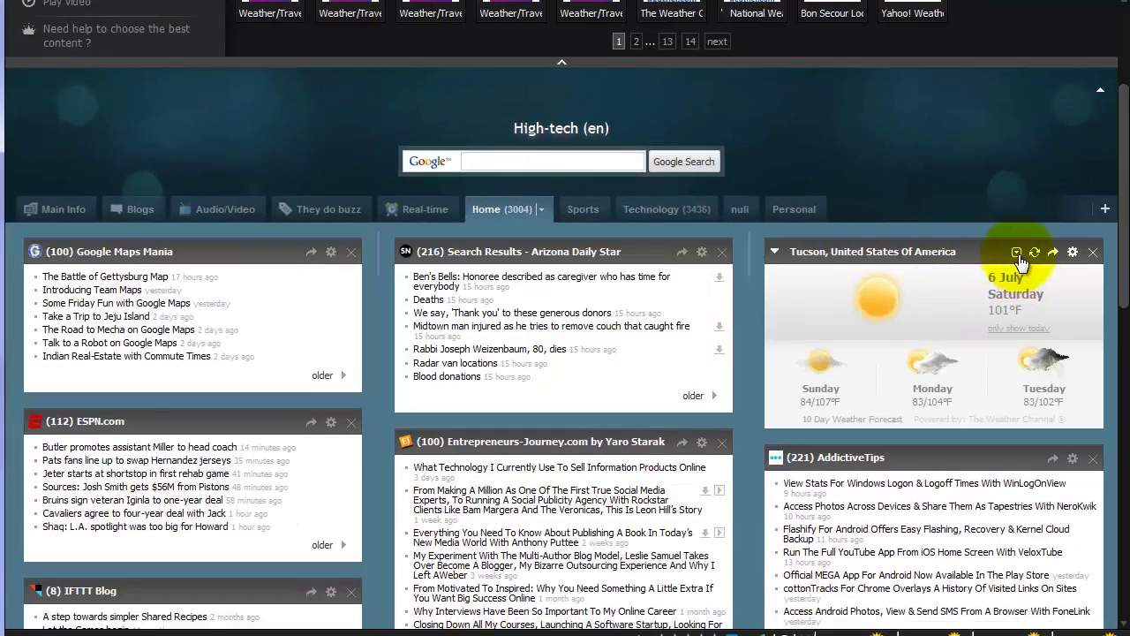
# Set the Tucson weather widget's view to Compact
pyautogui.click(1072, 255)
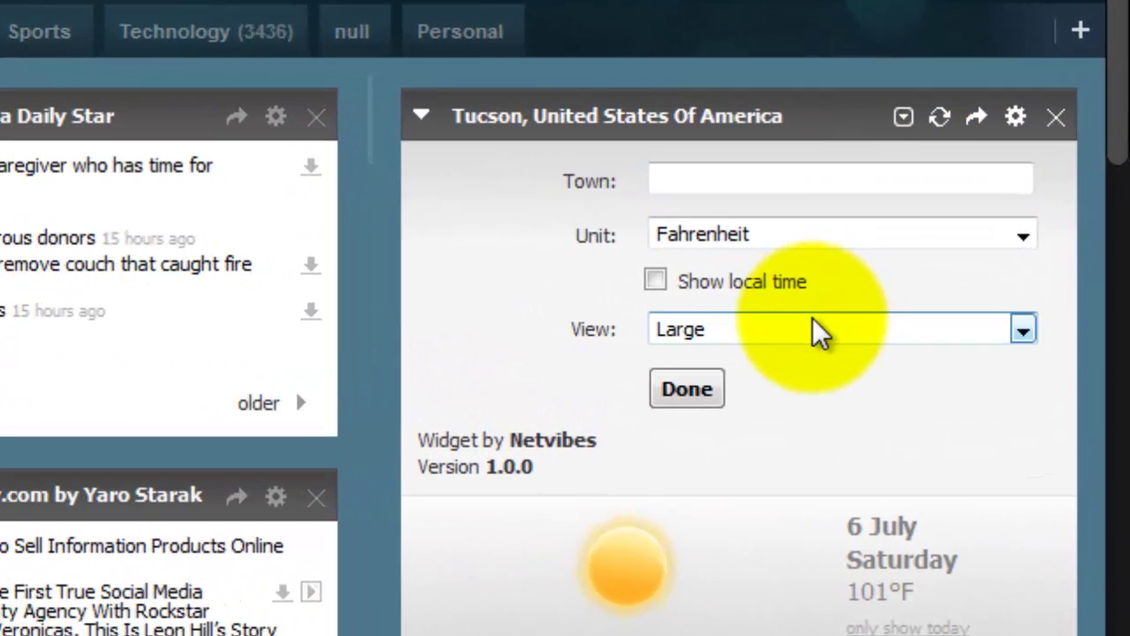
pyautogui.click(814, 332)
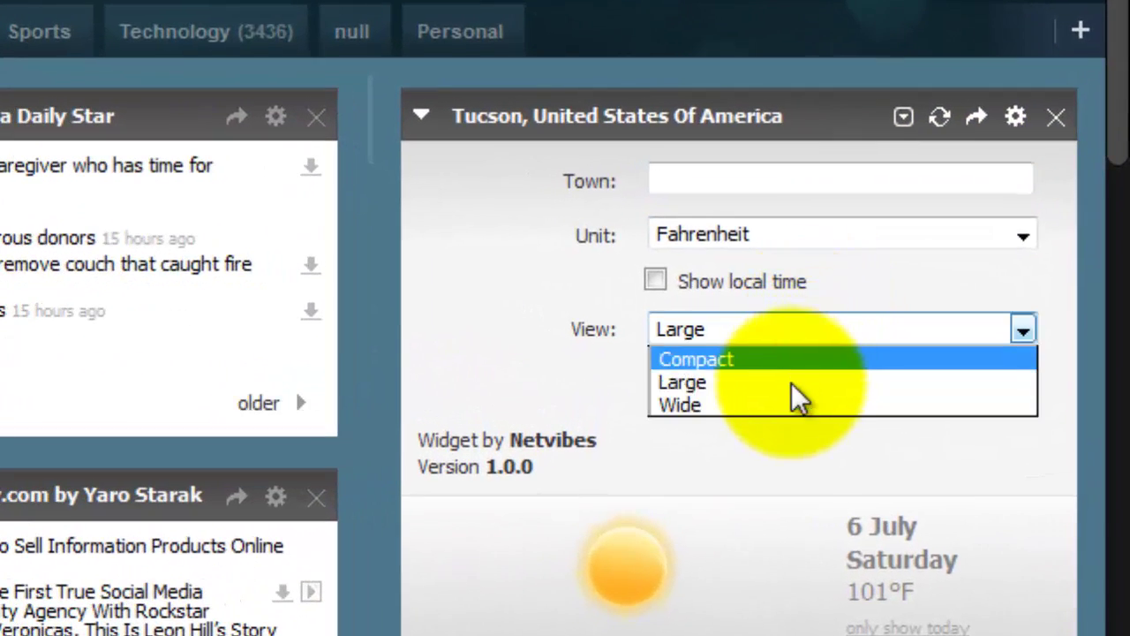
pyautogui.click(803, 361)
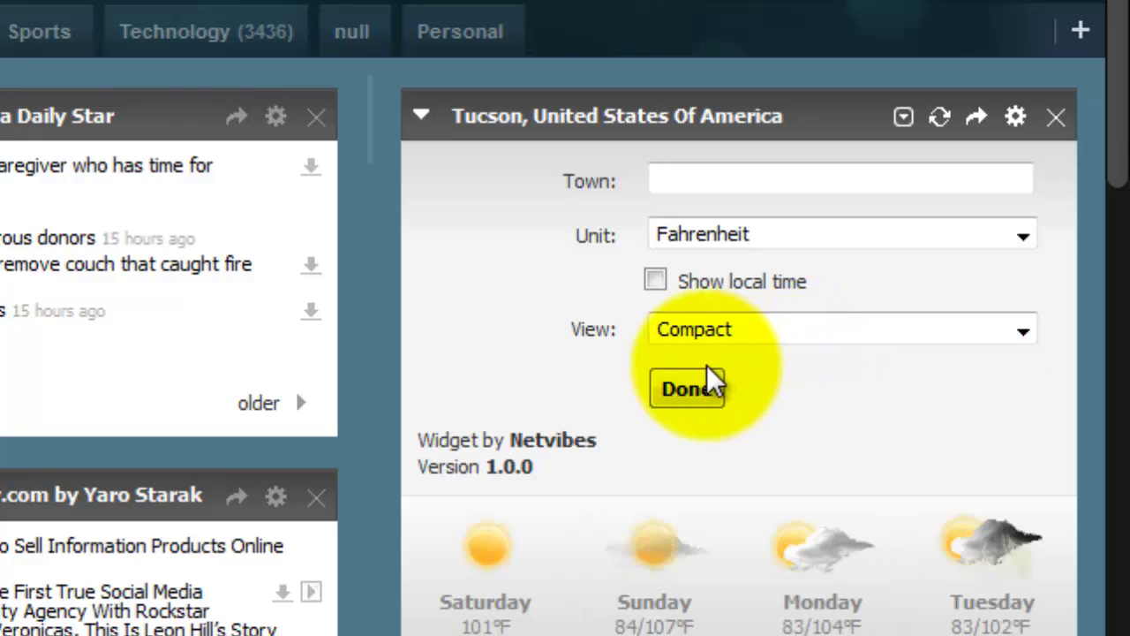
pyautogui.click(687, 388)
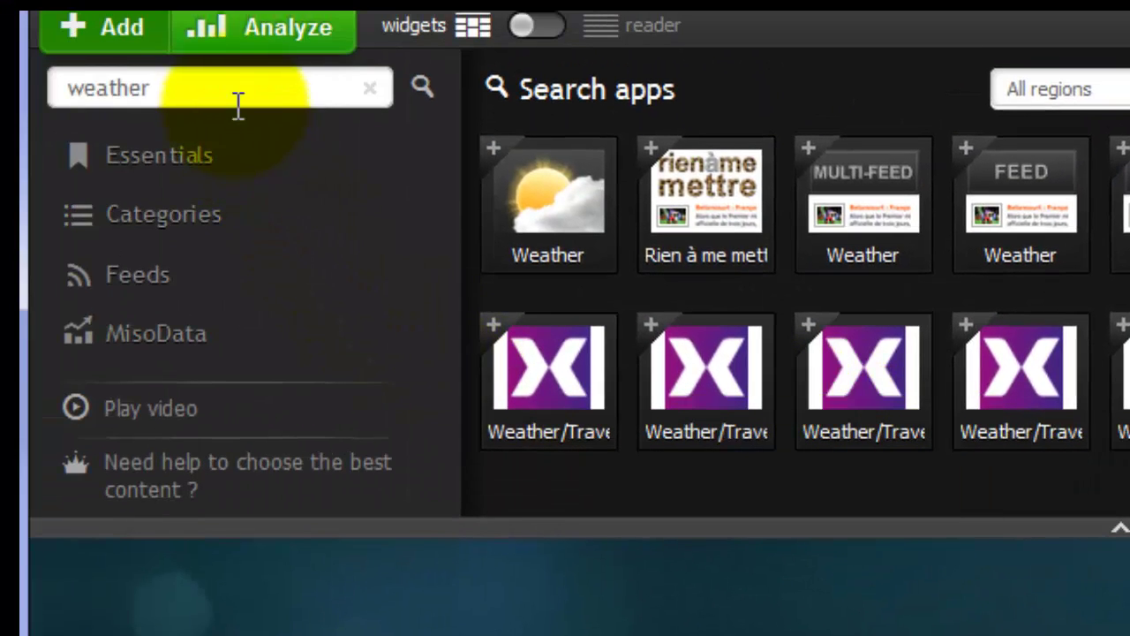
# Replace the weather app search with a search for 'hotmailr'
pyautogui.click(34, 26)
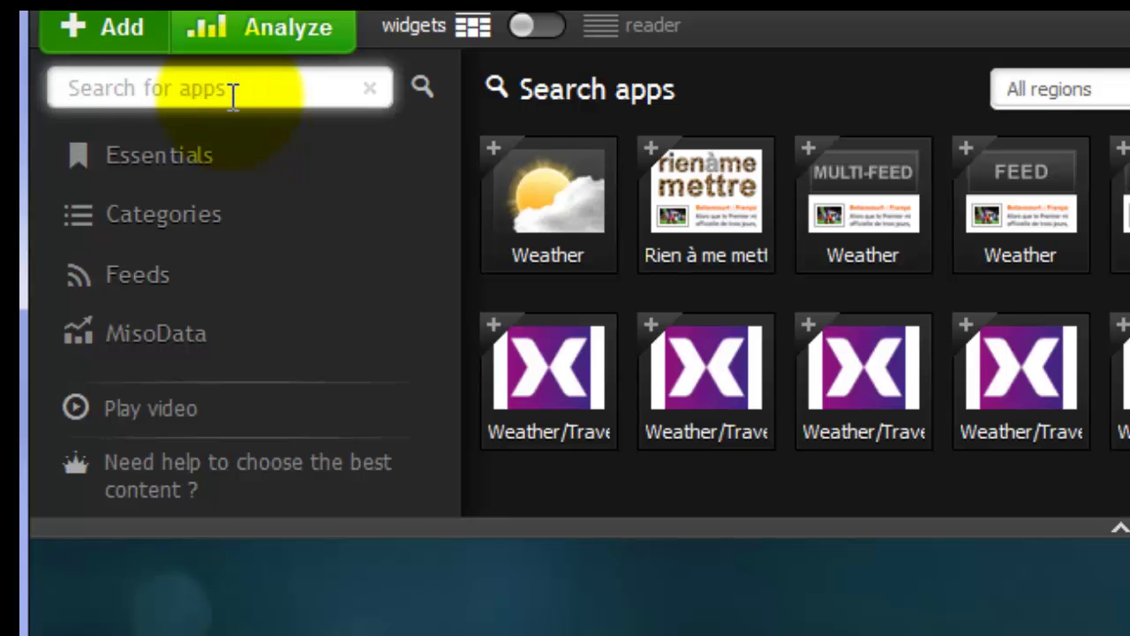
pyautogui.write('hotmail')
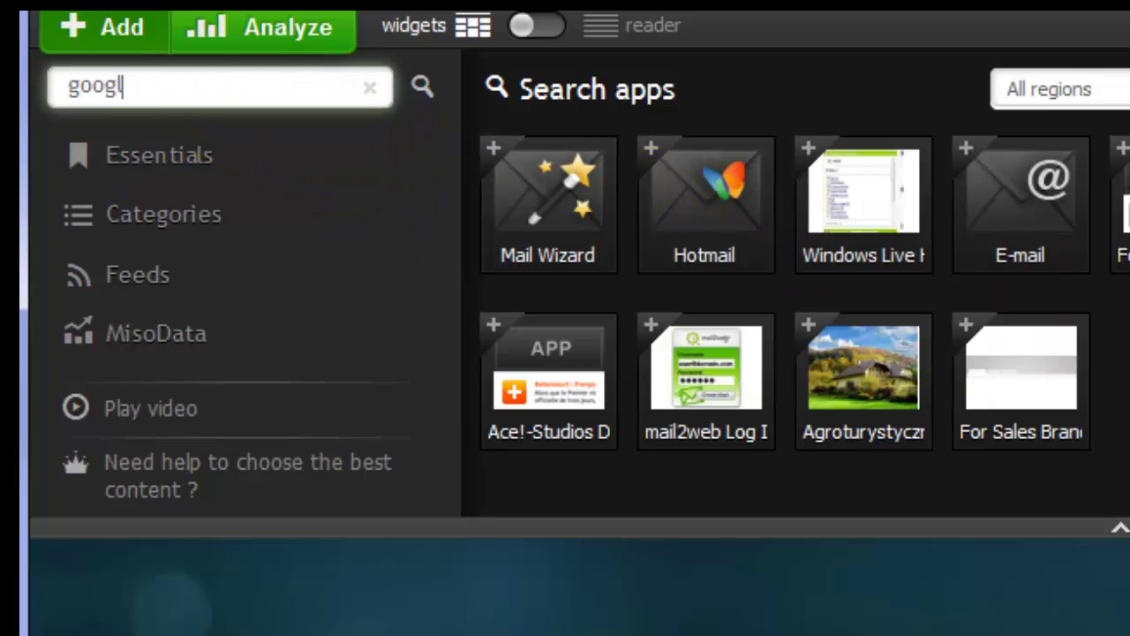
pyautogui.write('r')
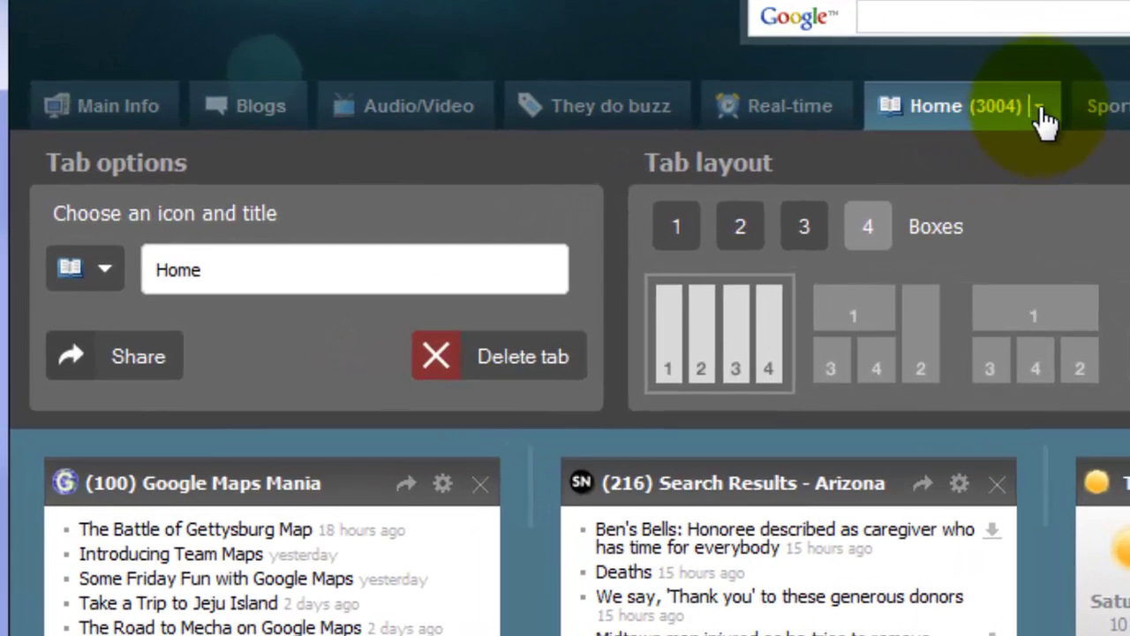
# Use the Home tab's layout options and move the IFTTT Blog box into the right column
pyautogui.click(1040, 107)
pyautogui.click(1041, 109)
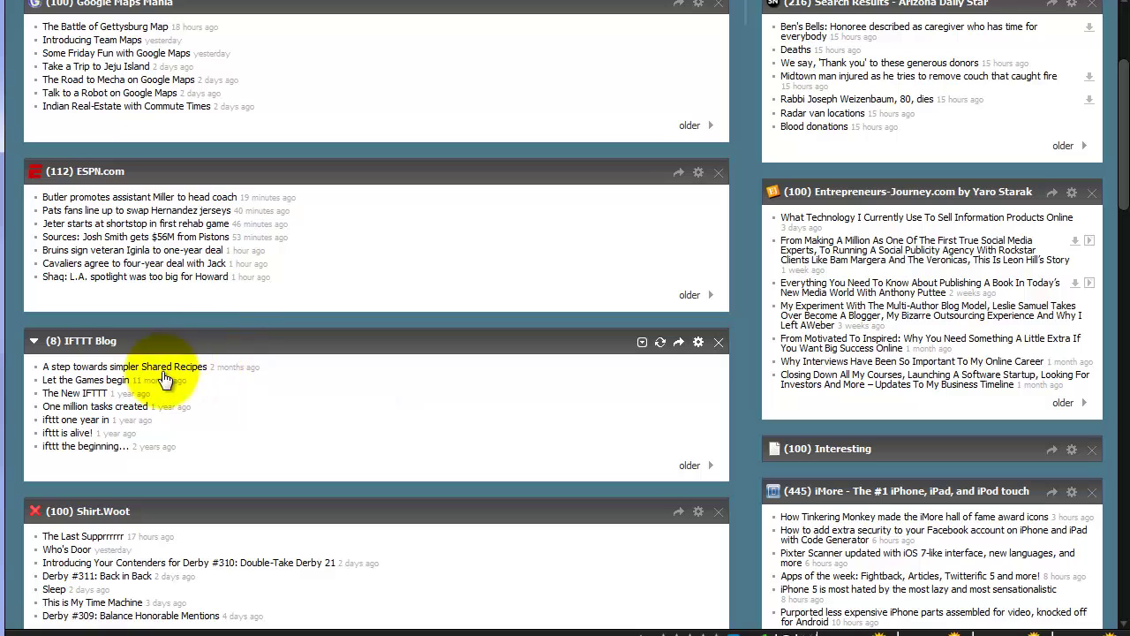
pyautogui.moveTo(309, 306); pyautogui.dragTo(945, 223)
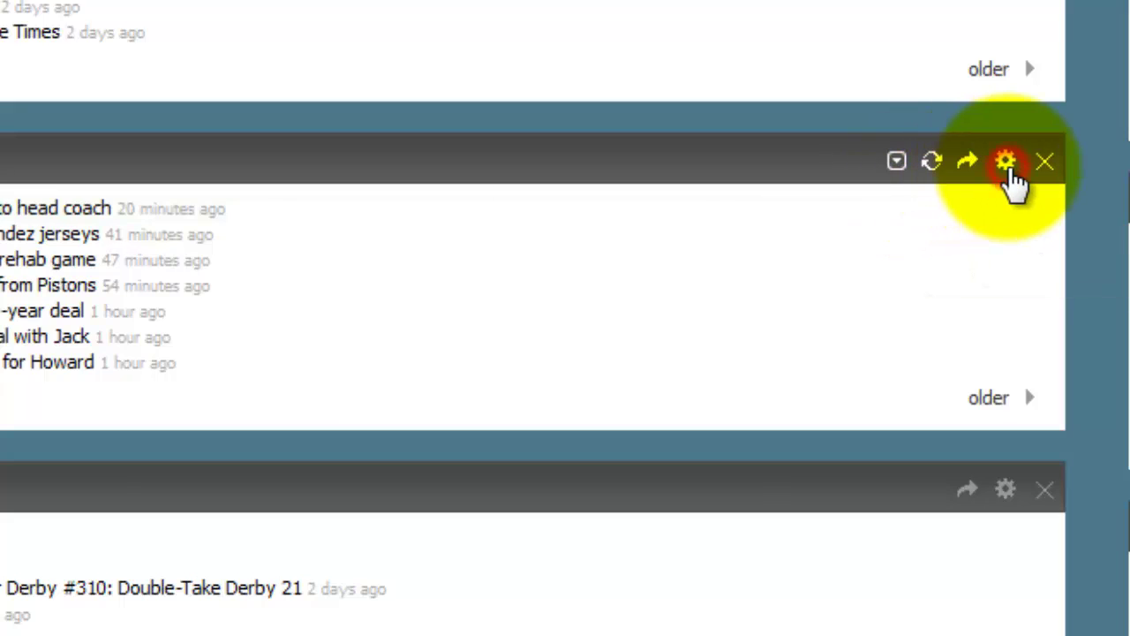
# Change the ESPN.com widget's View setting to Classy Slideshow and apply it
pyautogui.click(1014, 174)
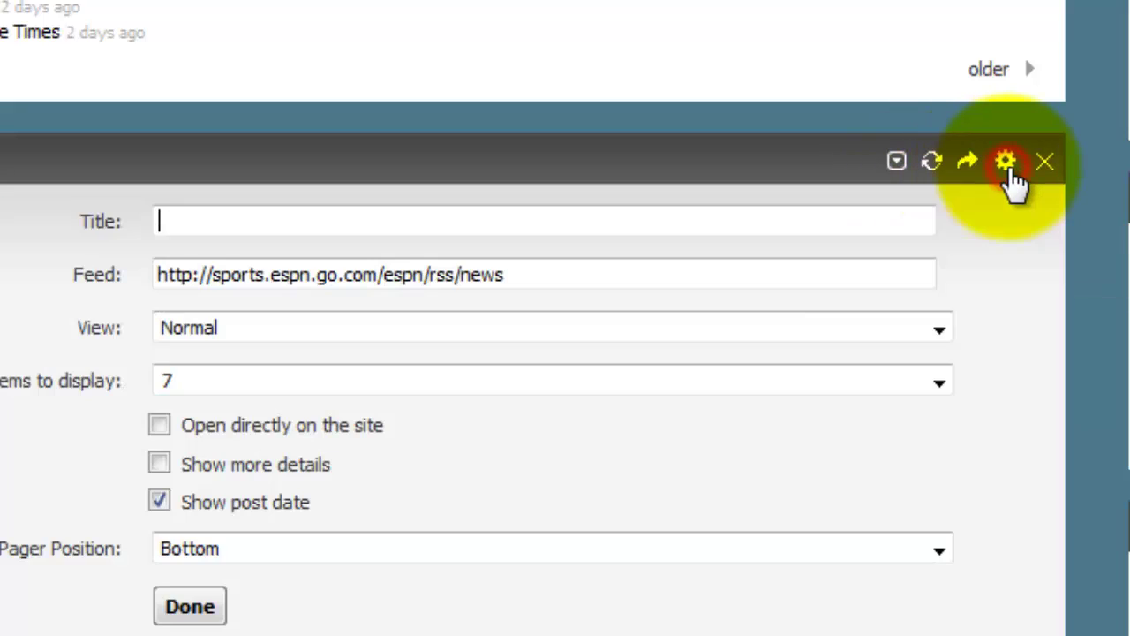
pyautogui.click(939, 329)
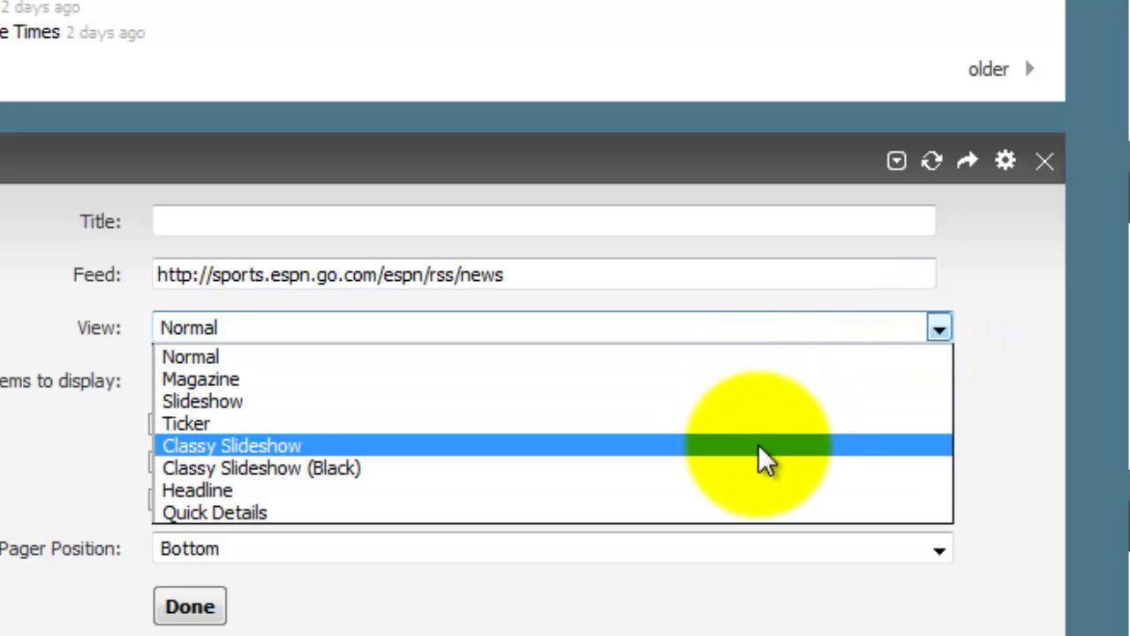
pyautogui.click(759, 445)
pyautogui.click(192, 428)
pyautogui.scroll(-3, 773, 503)
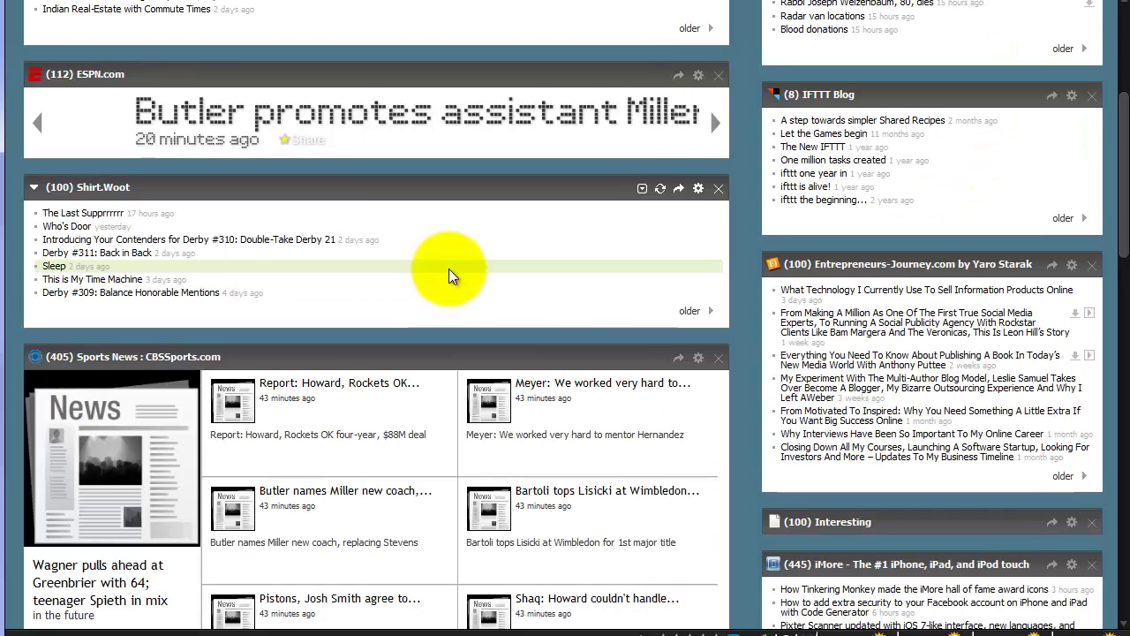
pyautogui.scroll(3, 449, 269)
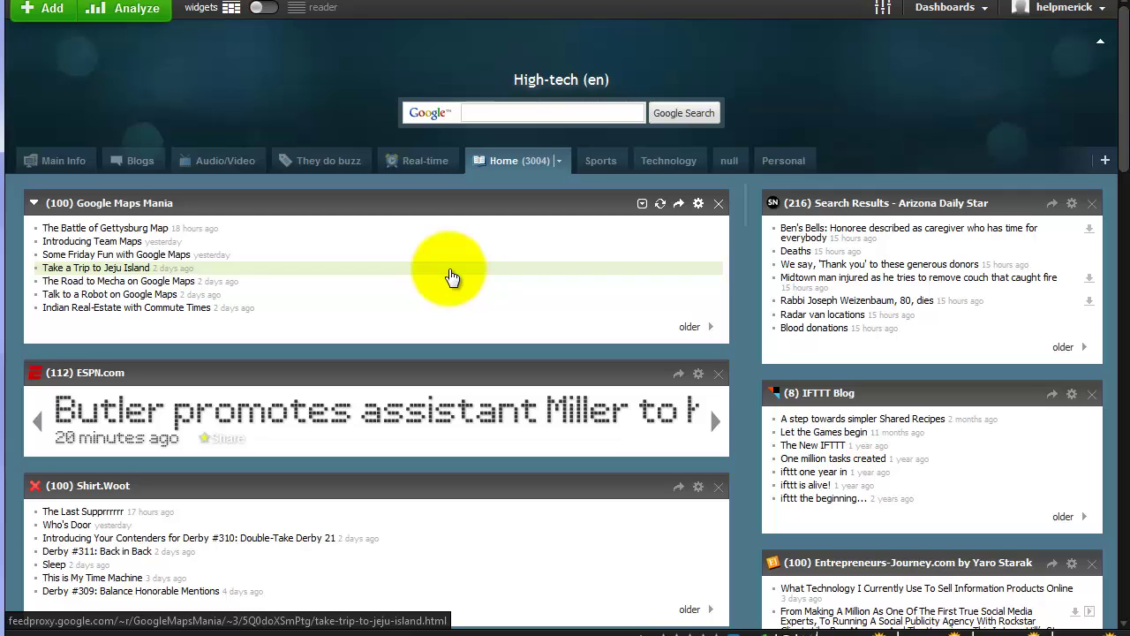